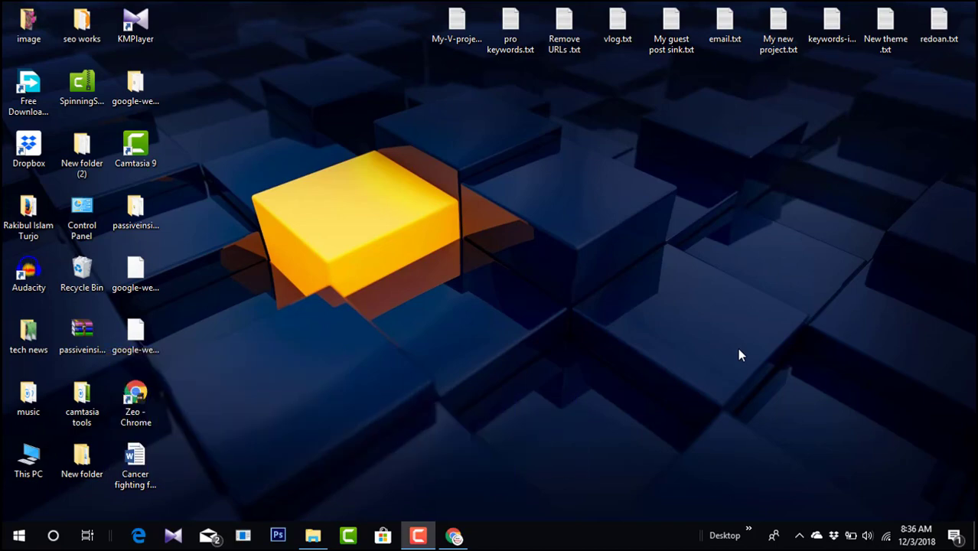
- Switch to Chrome, search Google for "money" and look over the results
left_click(453, 536)
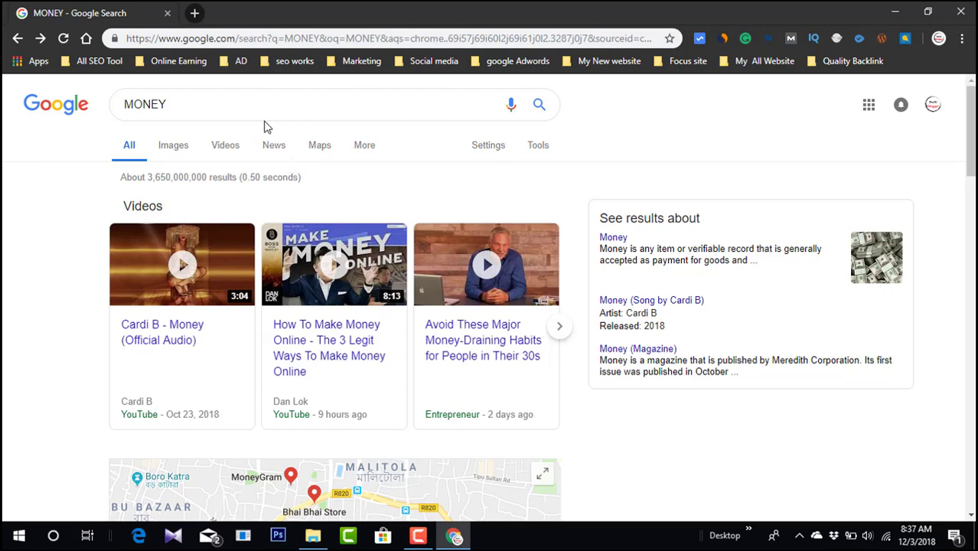
left_click_drag(223, 101, 109, 116)
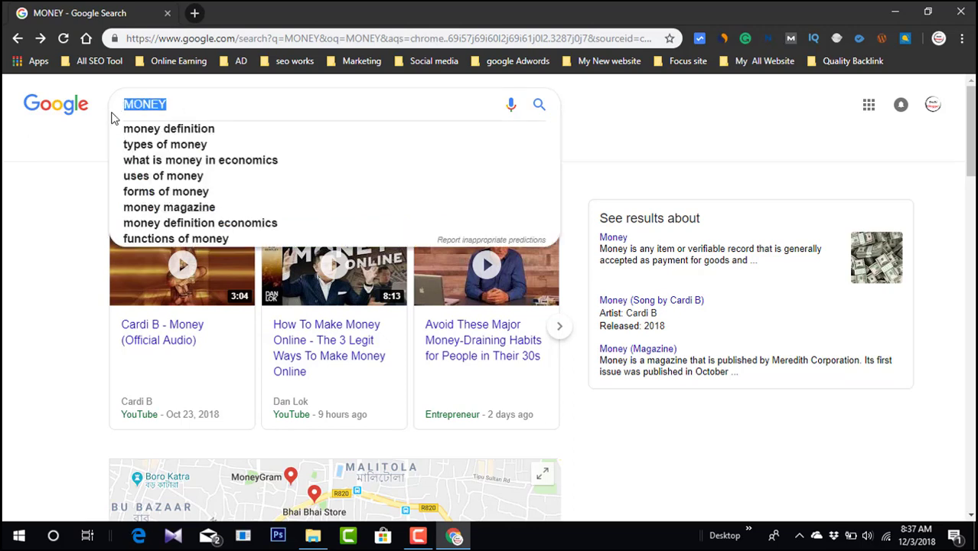
key("BackSpace")
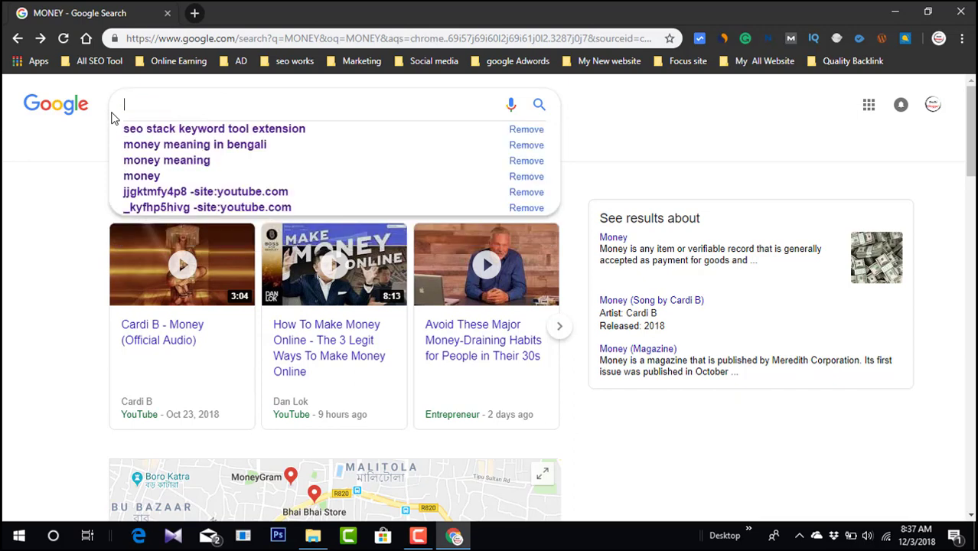
type("mo")
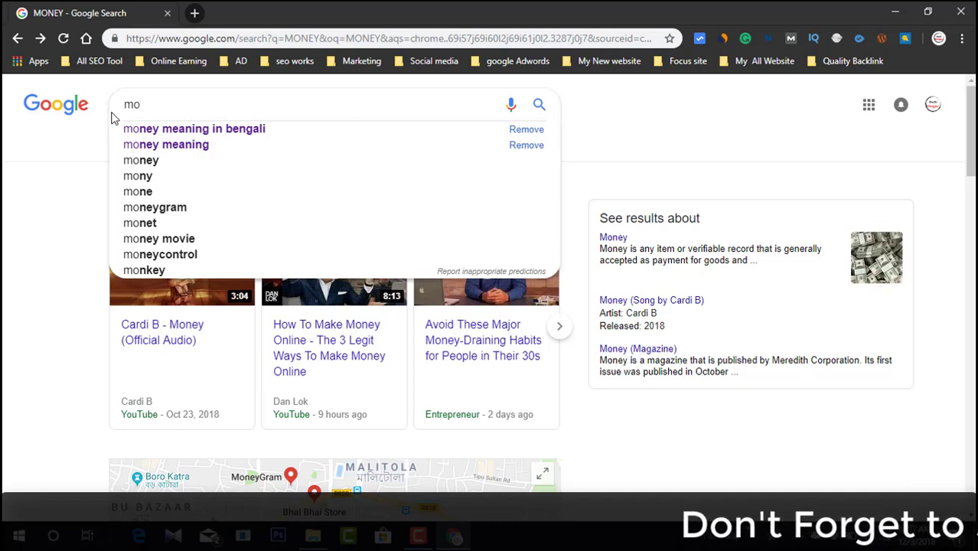
type("ney")
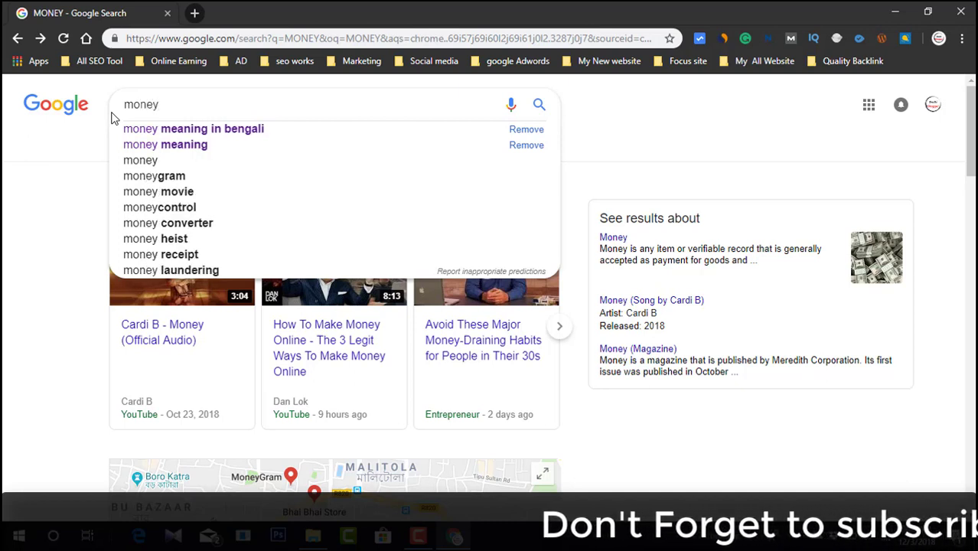
key("Return")
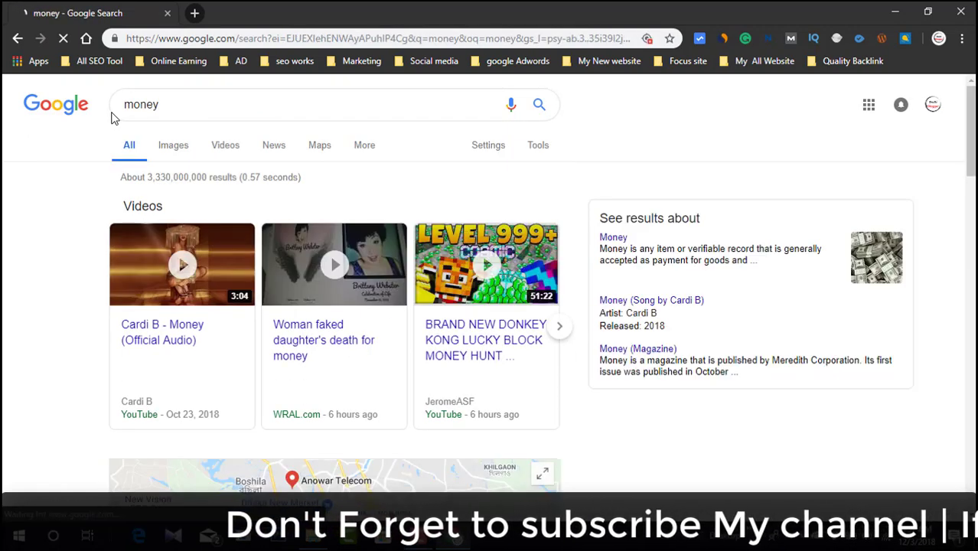
scroll(316, 141, "down", 3)
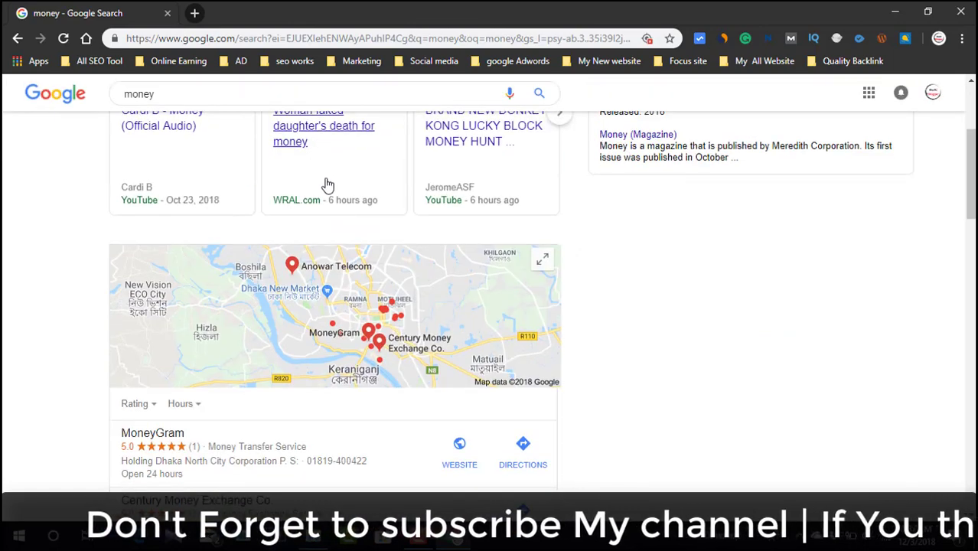
scroll(333, 196, "up", 1)
scroll(340, 197, "up", 2)
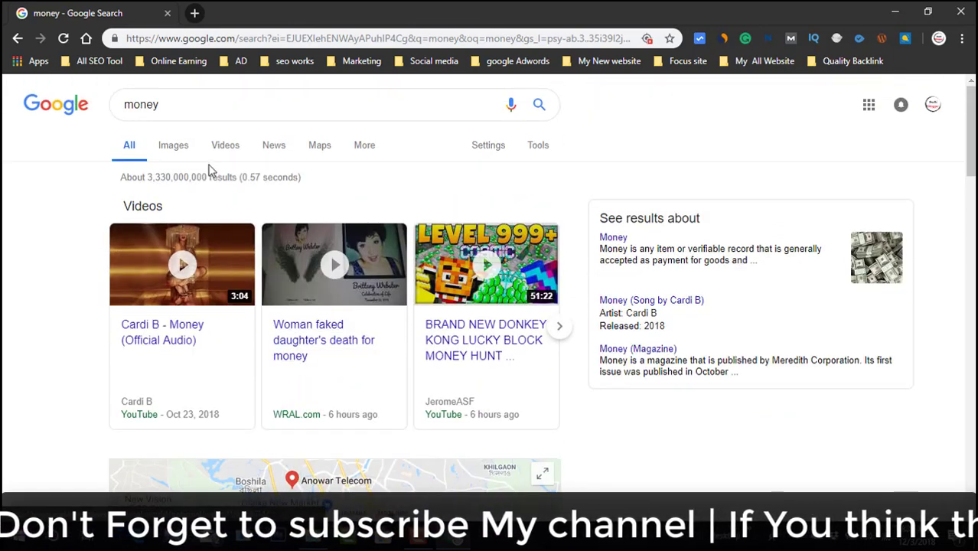
- Bring up Google's suggestions for "money" and search for the suggested phrase "money meaning"
left_click(184, 108)
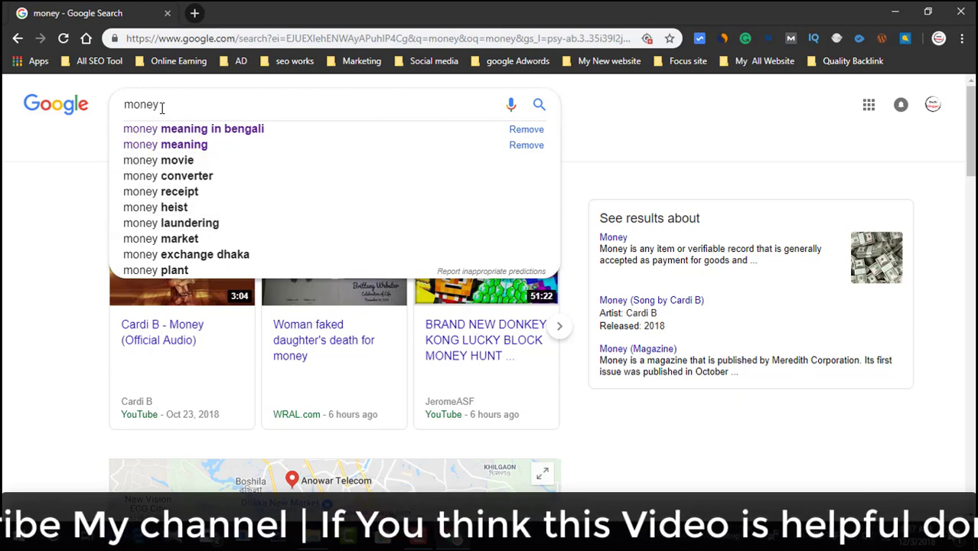
left_click_drag(164, 106, 119, 112)
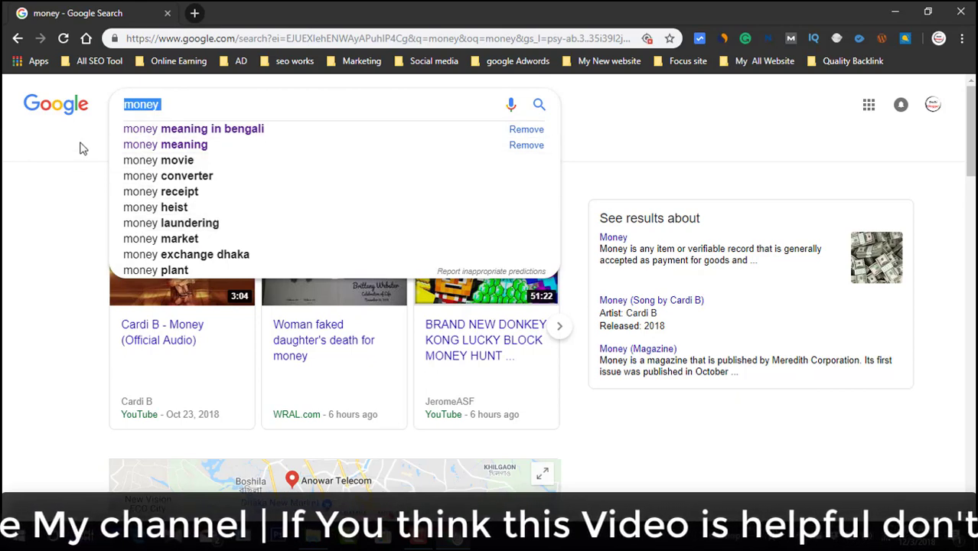
left_click(200, 103)
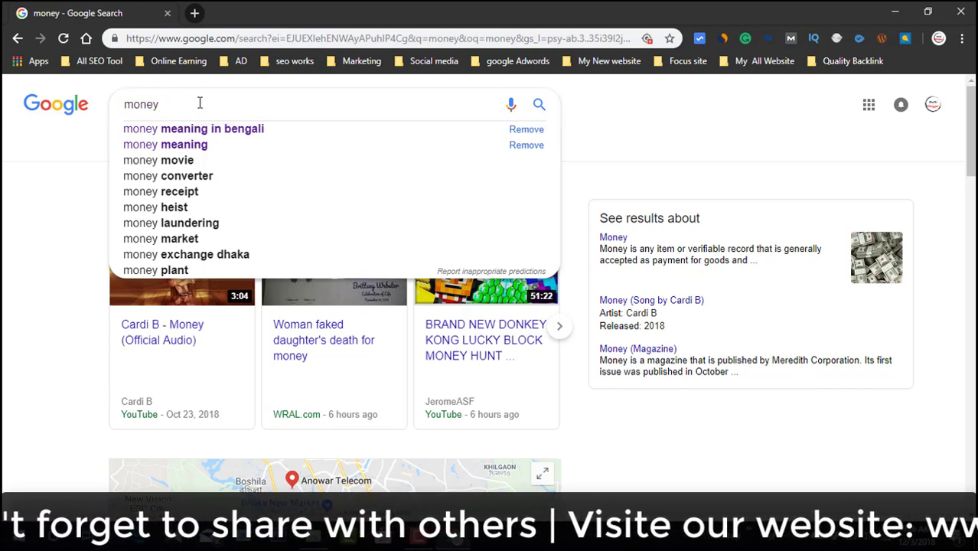
left_click(170, 145)
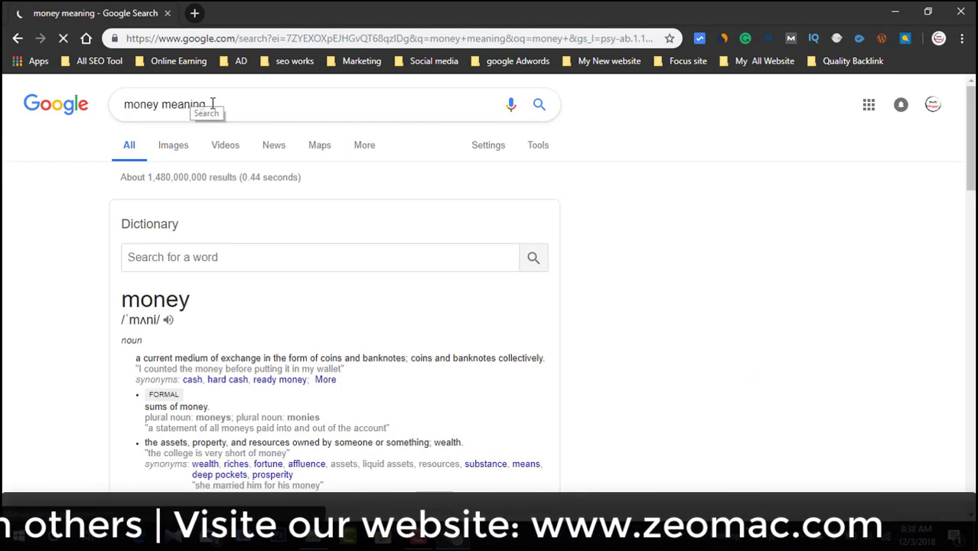
- Extend the search to the suggested long-tail phrase "money meaning in bengali"
left_click_drag(213, 104, 124, 105)
left_click(238, 104)
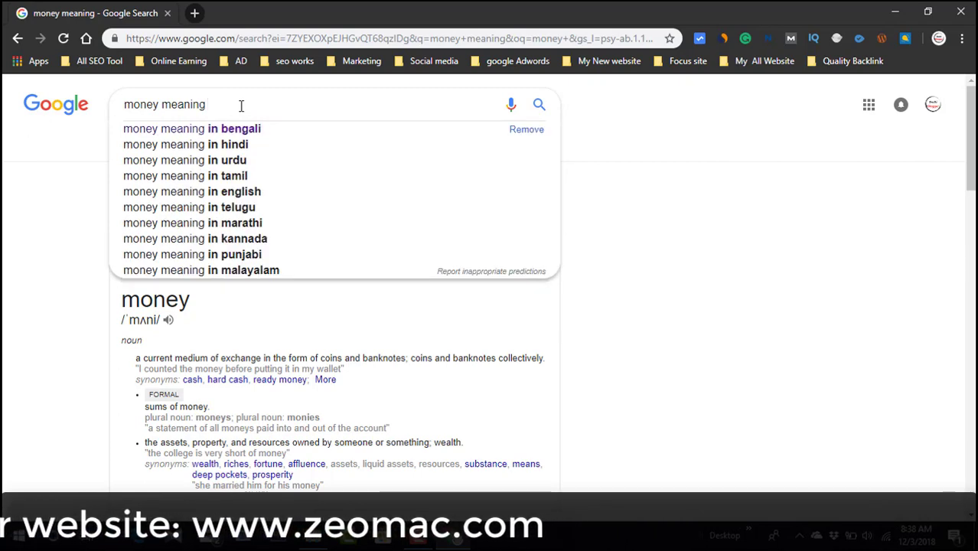
left_click(245, 130)
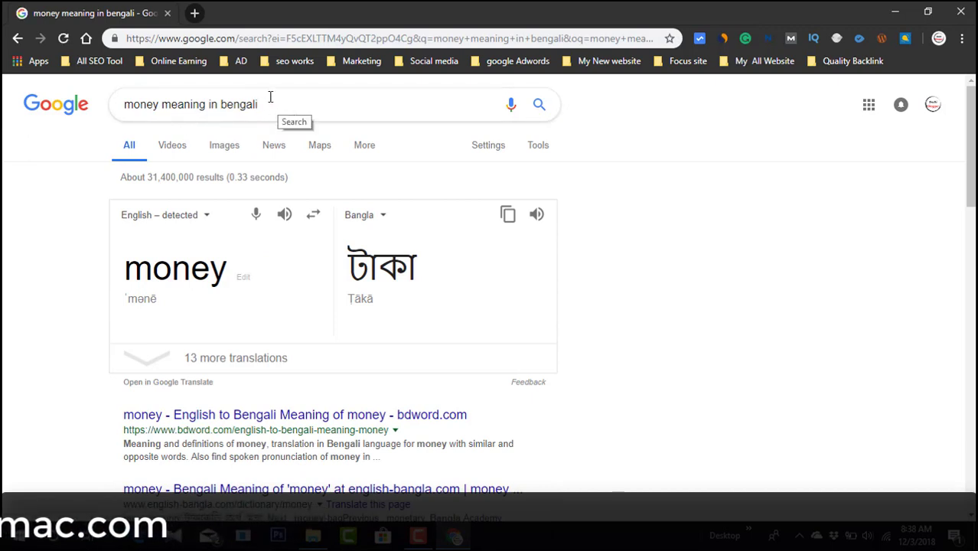
- Examine the suggestions for the full phrase and the related searches at the end of the results page
left_click_drag(285, 97, 110, 115)
left_click_drag(290, 105, 124, 104)
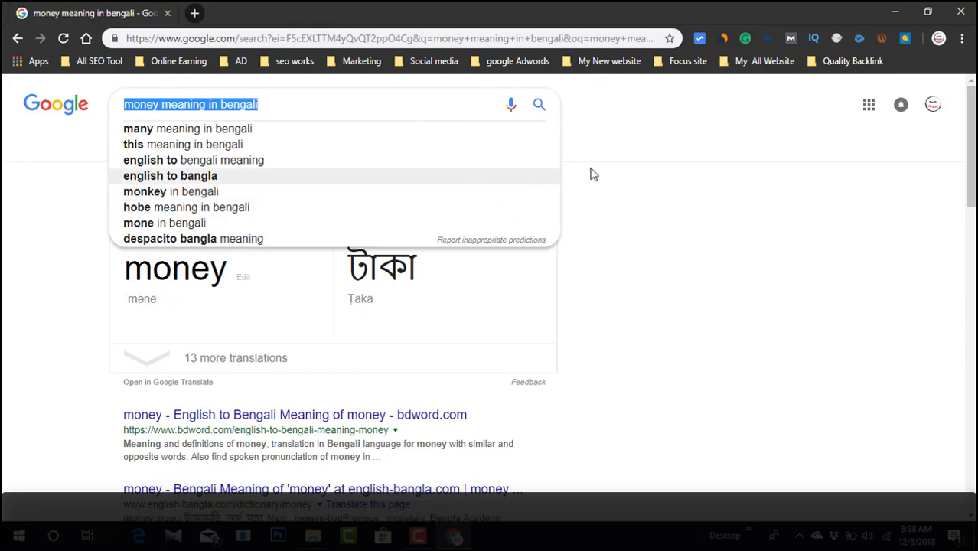
left_click(605, 306)
scroll(596, 315, "down", 5)
scroll(596, 315, "down", 15)
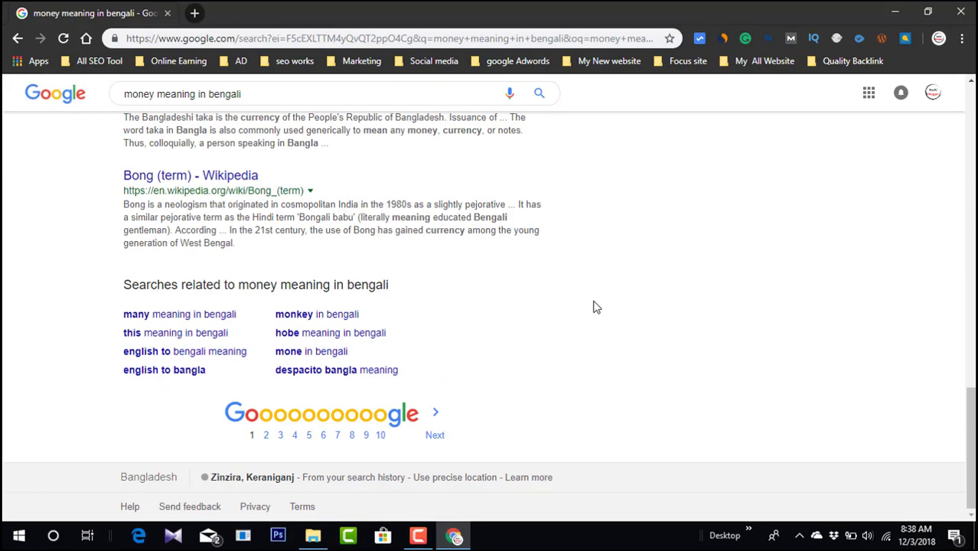
scroll(596, 307, "up", 20)
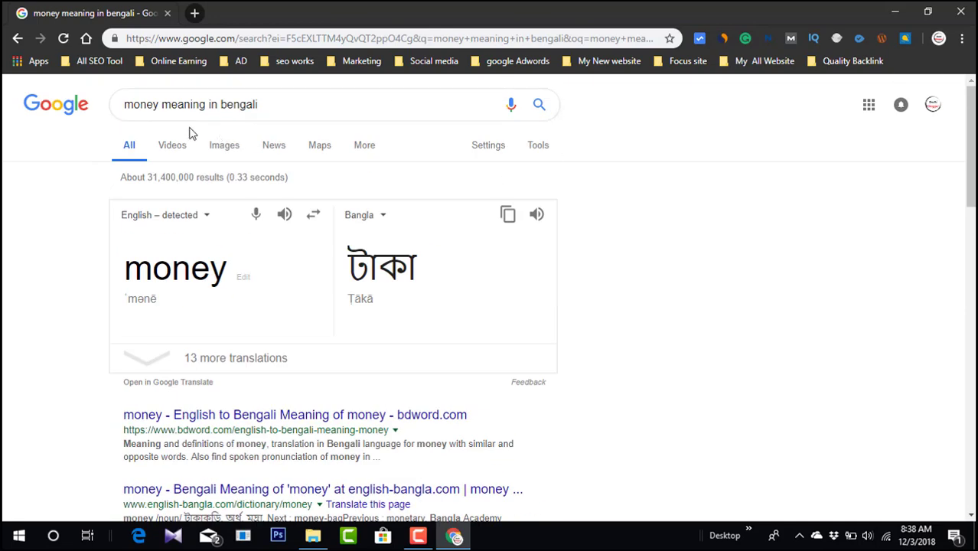
- Clear the old query and search Google for "seo stack keyword tool extension"
left_click_drag(163, 104, 94, 125)
key("BackSpace")
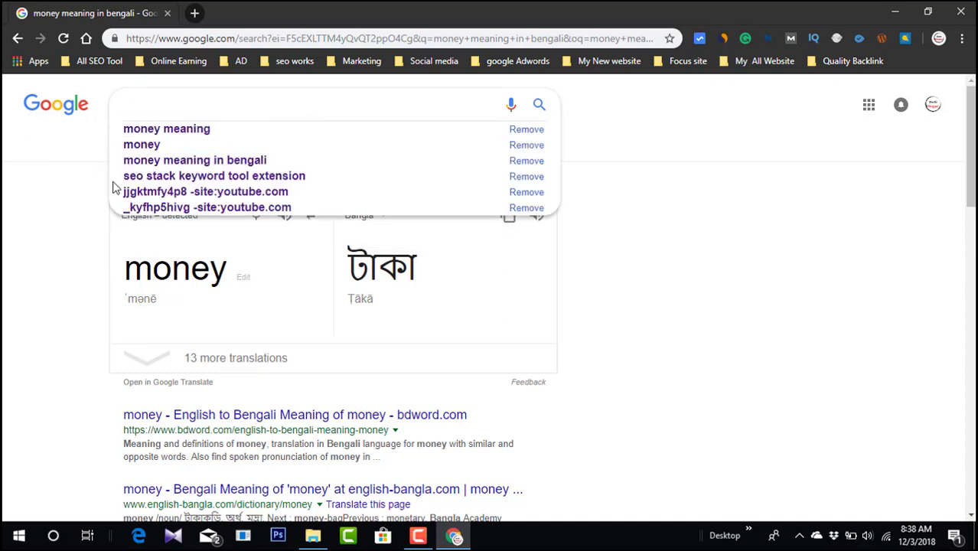
left_click(198, 38)
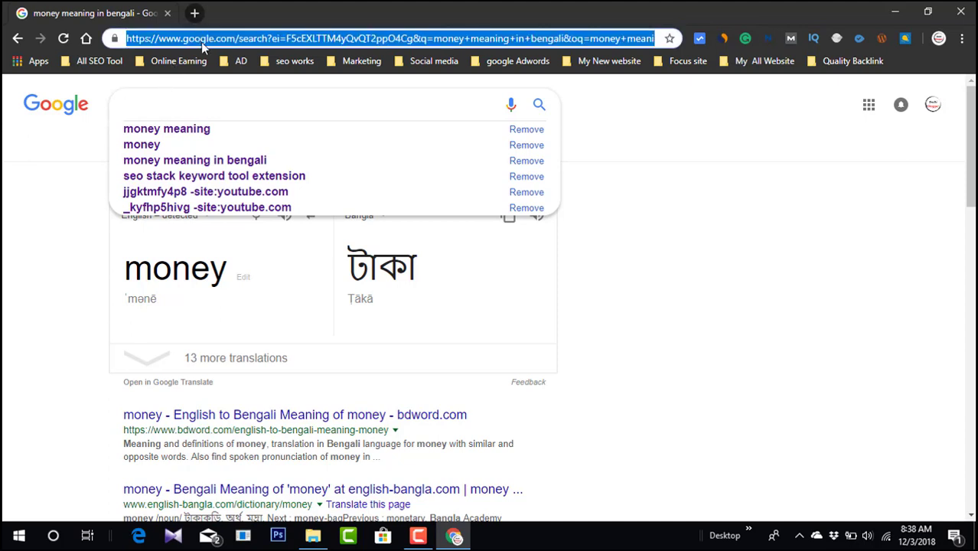
key("BackSpace")
type("se")
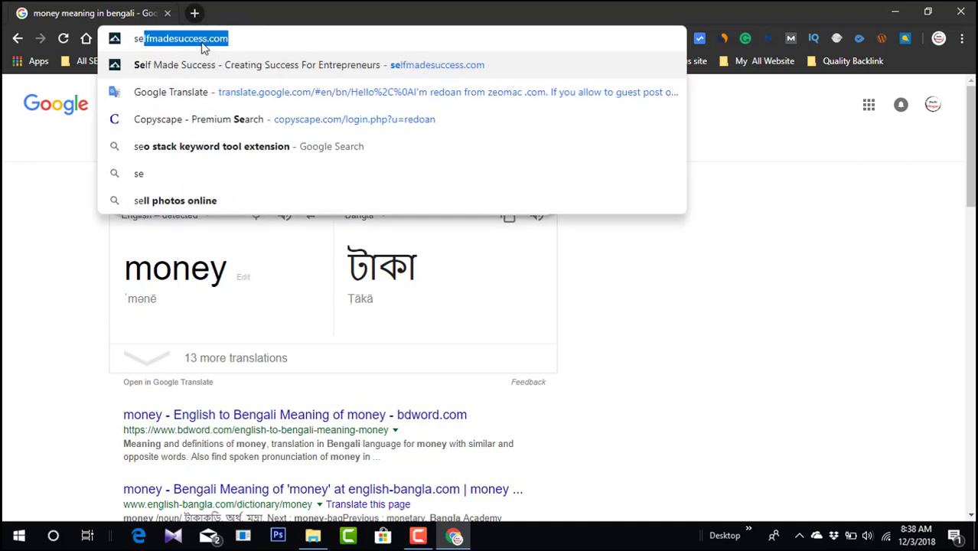
left_click(267, 147)
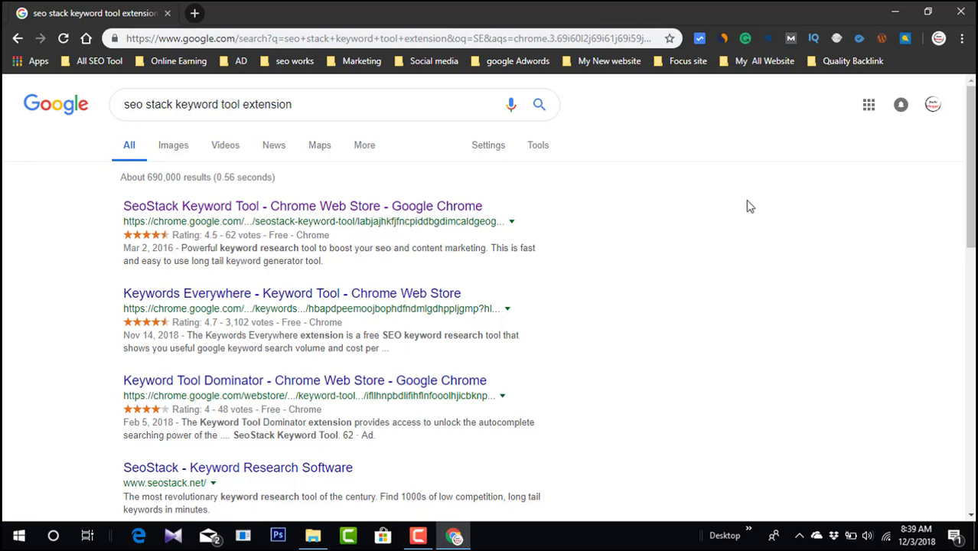
- Open the installed SeoStack Keyword Tool extension and enter "make money" as the seed keyword
left_click(905, 40)
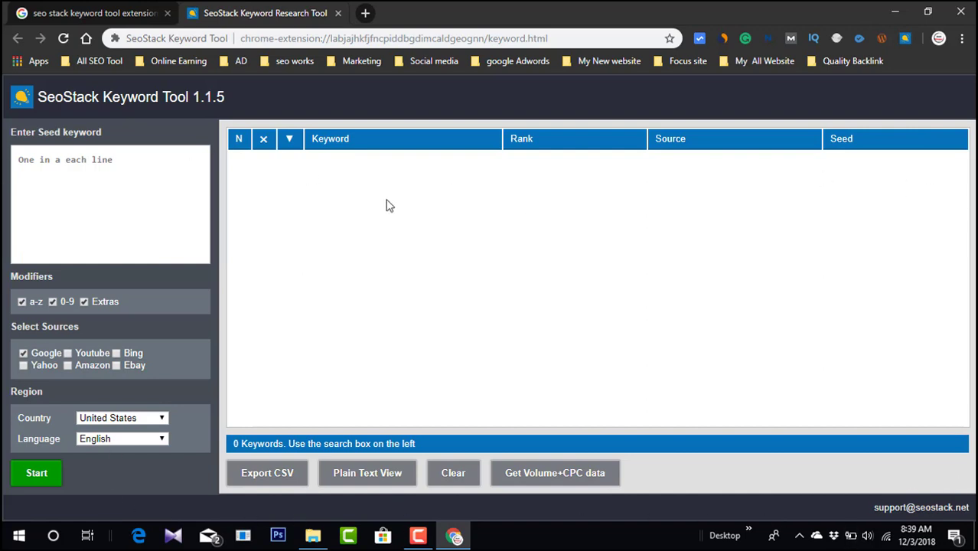
left_click(87, 179)
type("make money")
left_click_drag(95, 161, 3, 167)
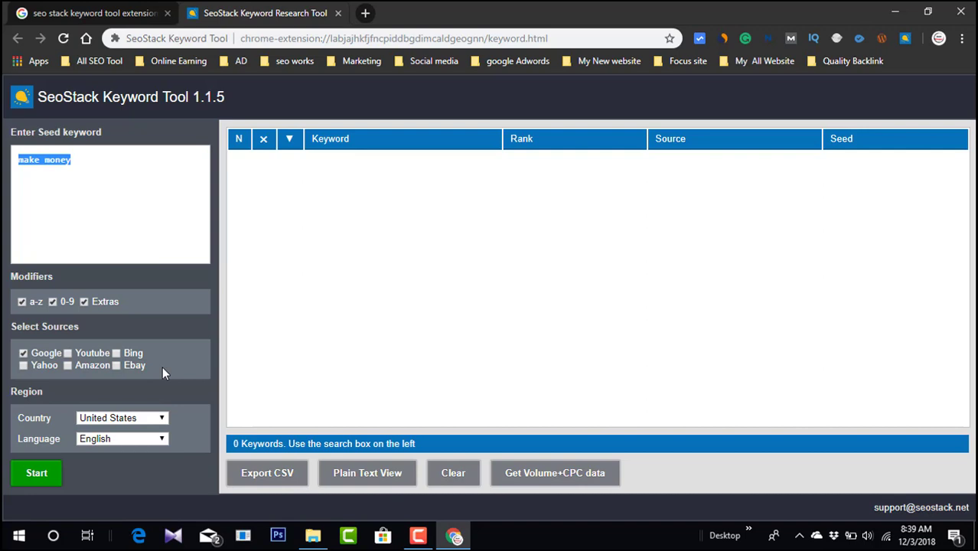
- Add Youtube and Yahoo as keyword sources and look through the country options, keeping United States
left_click(69, 356)
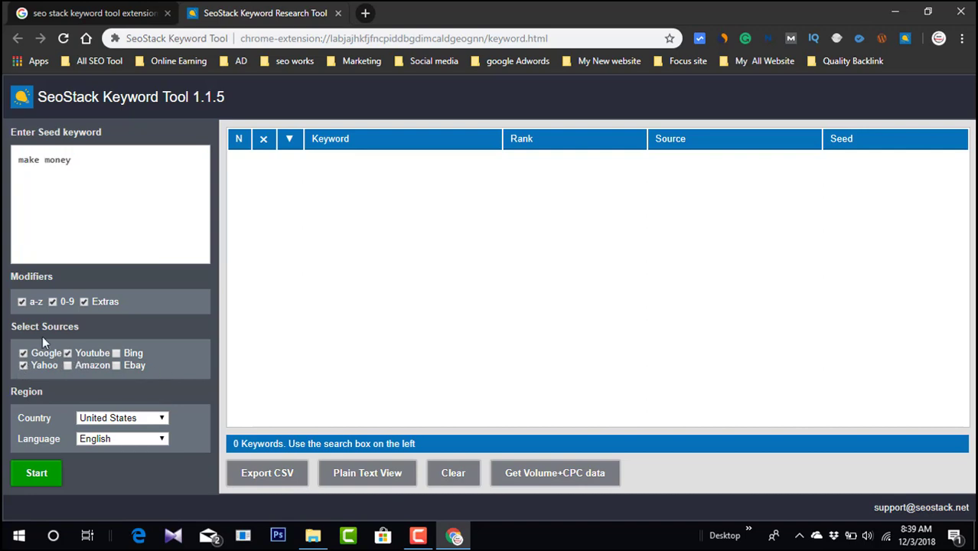
left_click(144, 414)
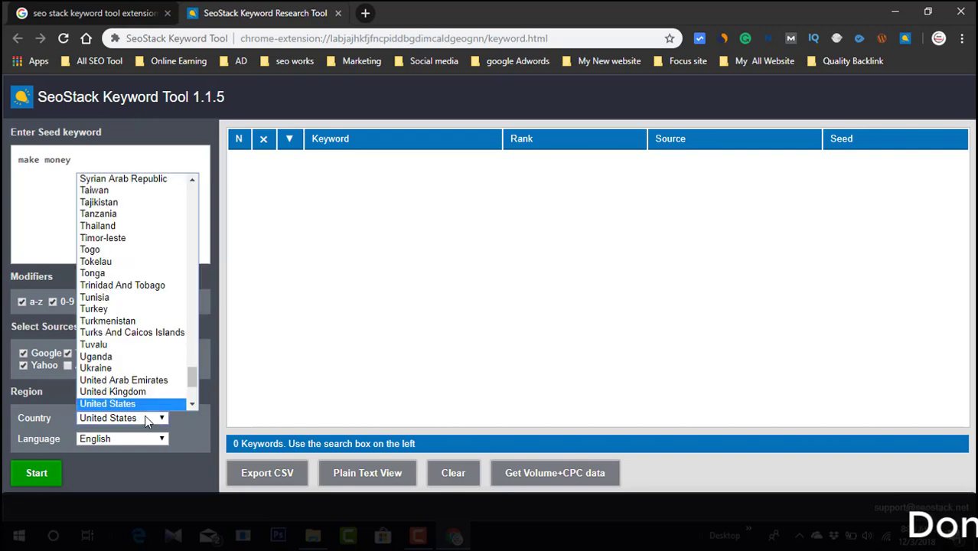
scroll(131, 315, "up", 20)
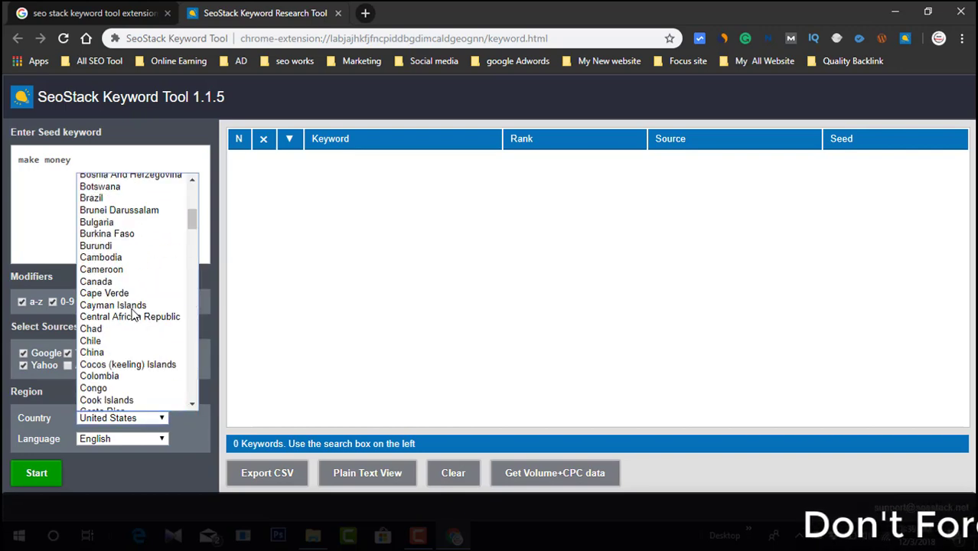
scroll(131, 312, "up", 5)
scroll(141, 313, "down", 5)
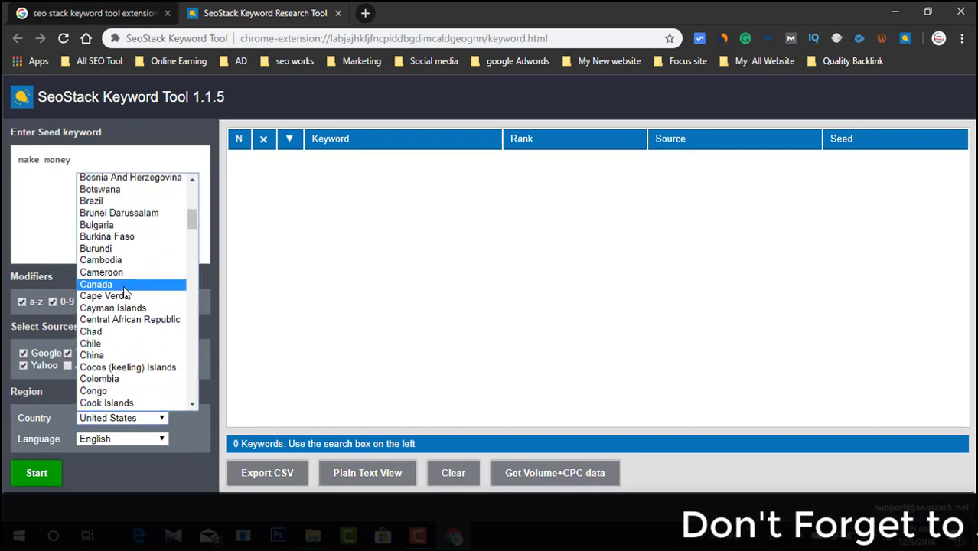
scroll(126, 294, "up", 5)
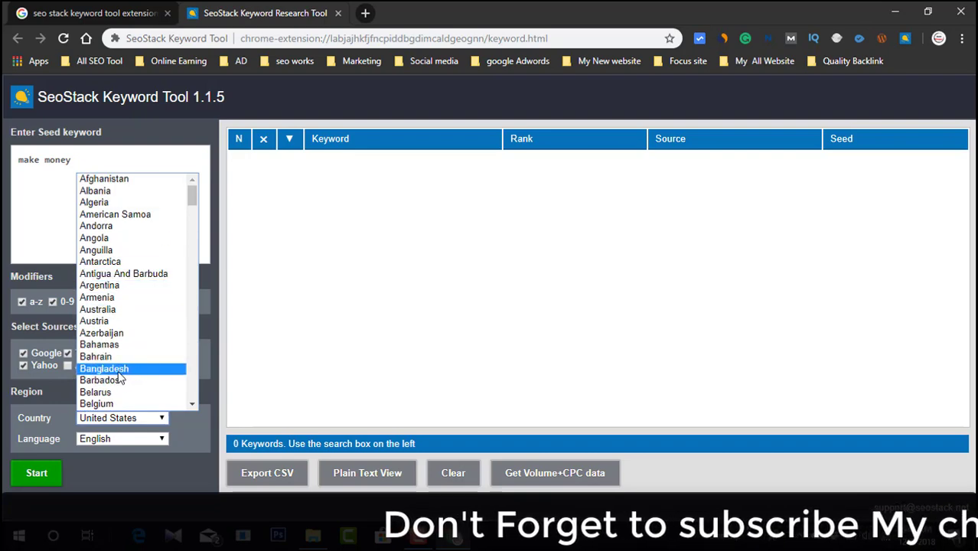
scroll(130, 373, "down", 20)
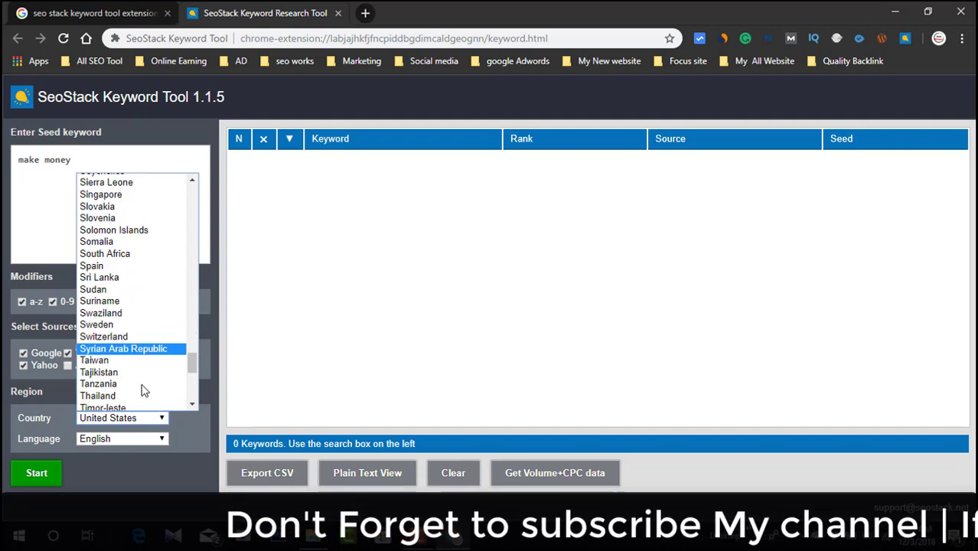
left_click(195, 428)
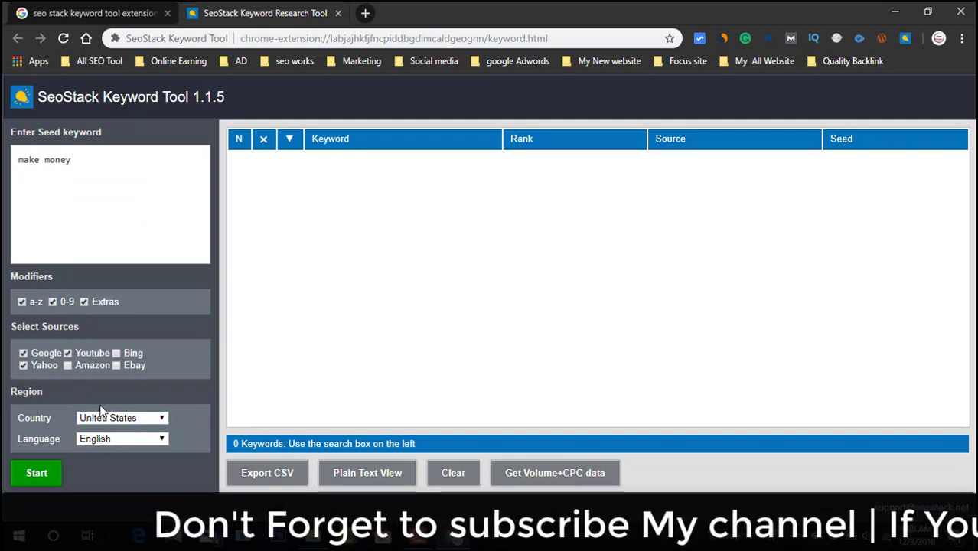
- Start generating keywords from the seed, look through the incoming list and stop the run
left_click(37, 474)
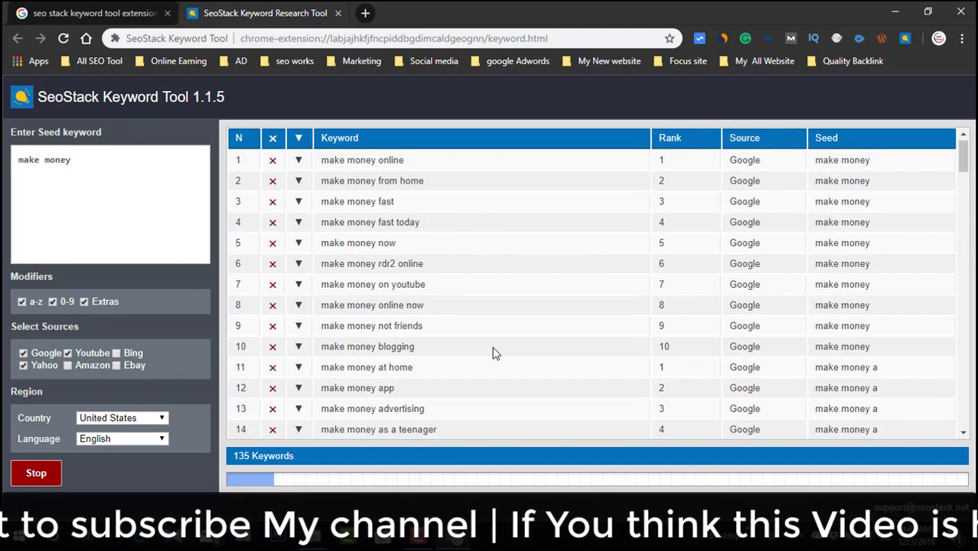
scroll(493, 354, "down", 15)
scroll(496, 355, "down", 6)
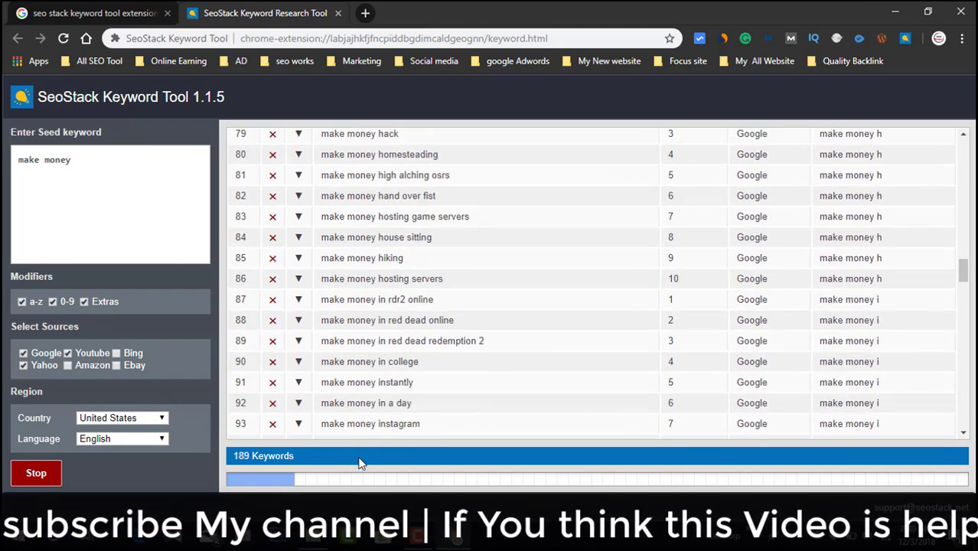
left_click(35, 473)
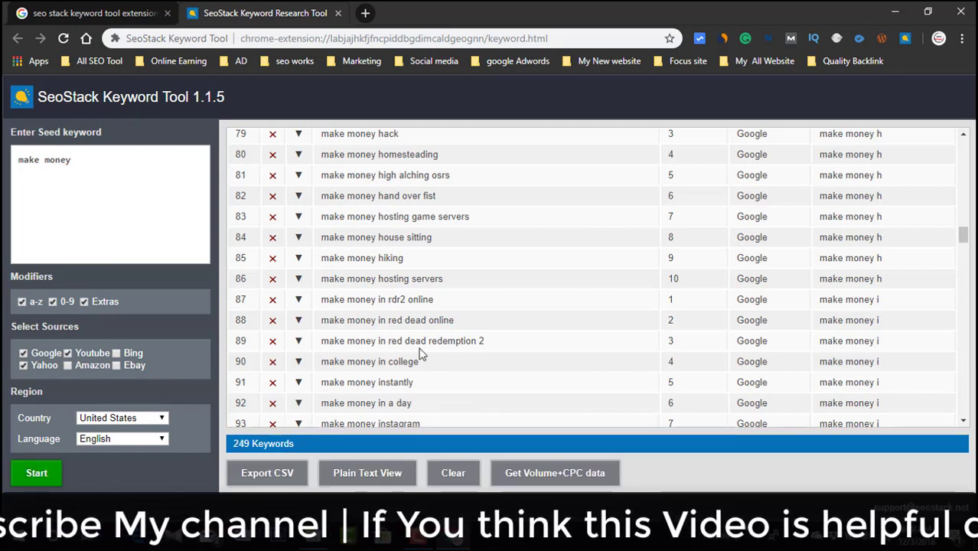
- Look through the generated keywords and display them as a plain text list
scroll(631, 365, "down", 5)
scroll(490, 341, "up", 20)
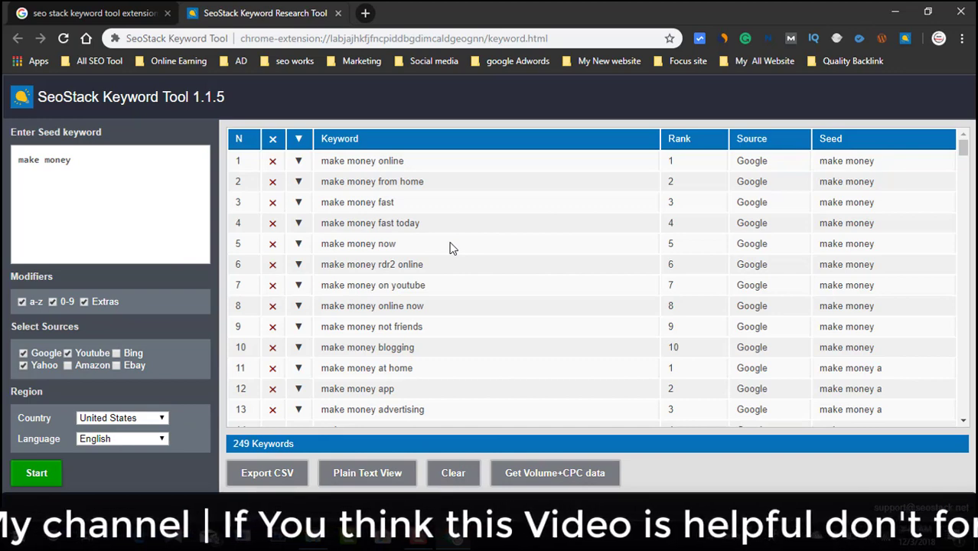
left_click(362, 473)
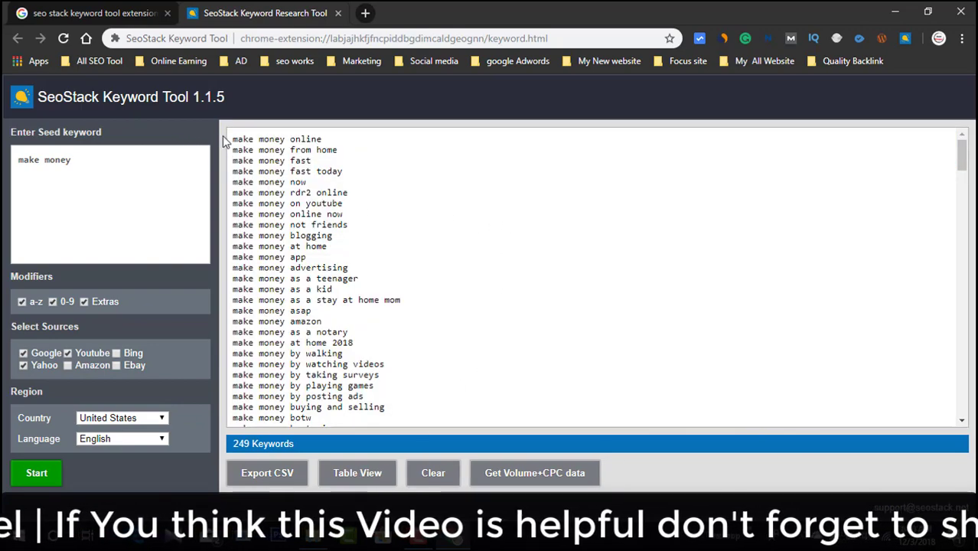
- Copy the generated keywords from "make money online" through "make money doing surveys" and open Google Ads Keyword Planner for volume and CPC data
left_click_drag(230, 138, 465, 346)
right_click(253, 162)
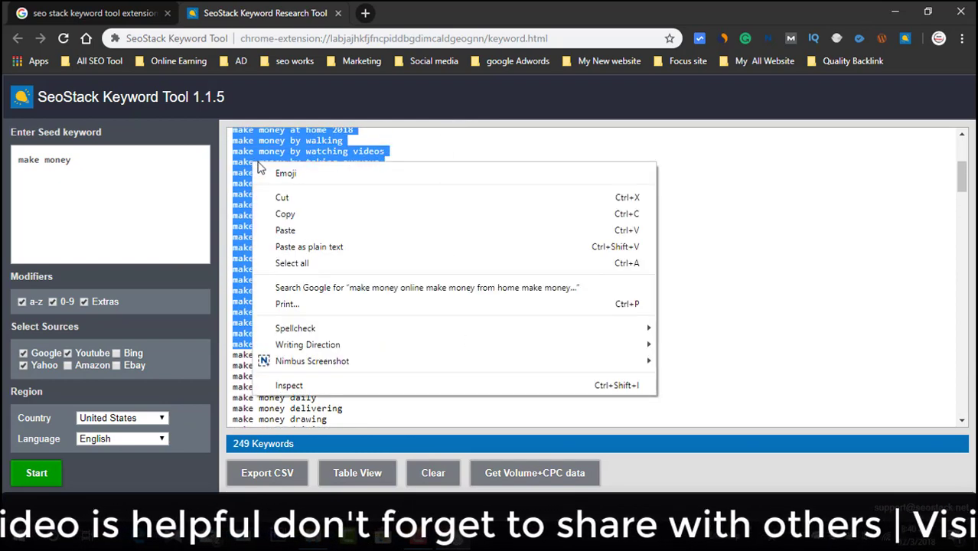
left_click(281, 216)
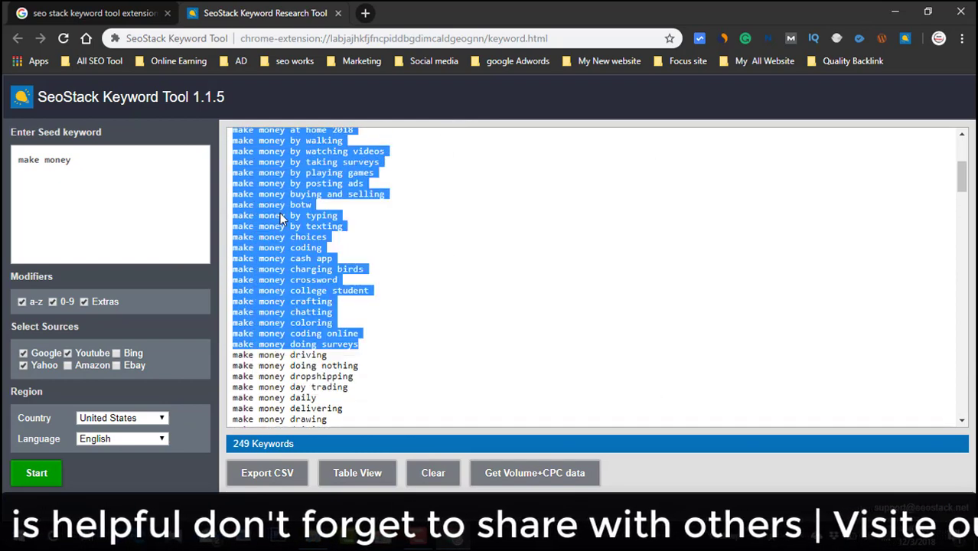
left_click(505, 484)
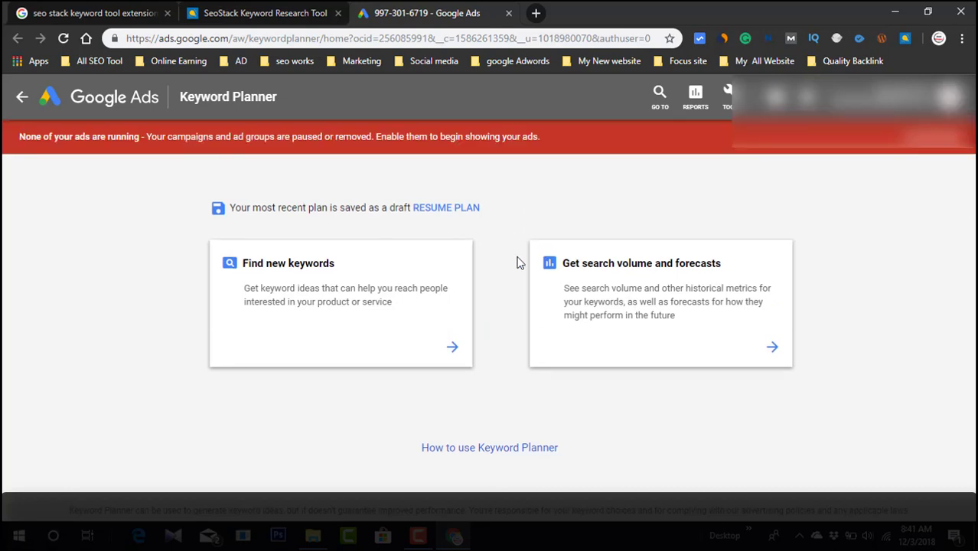
- Find new keywords from the copied list, removing "make money blogging" before getting the keyword ideas
left_click(450, 351)
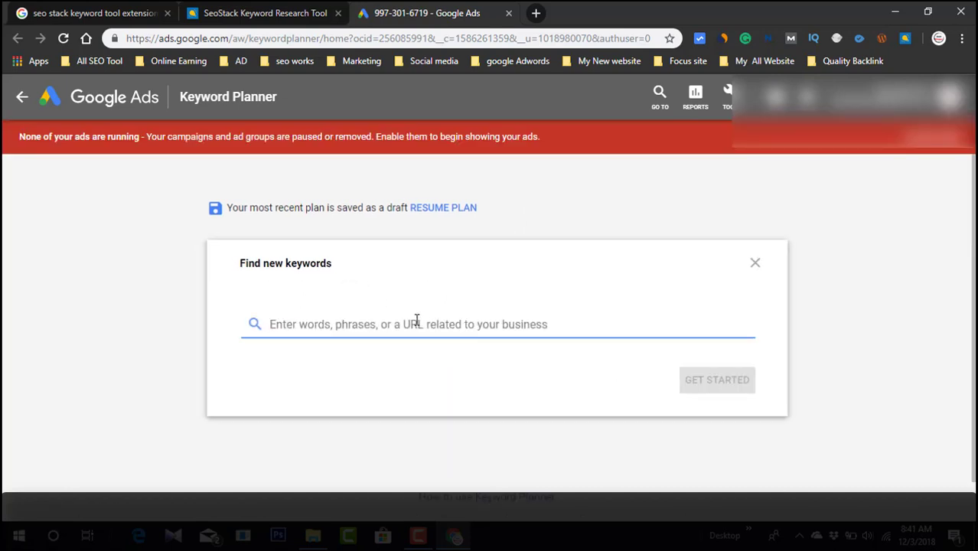
right_click(416, 322)
left_click(450, 196)
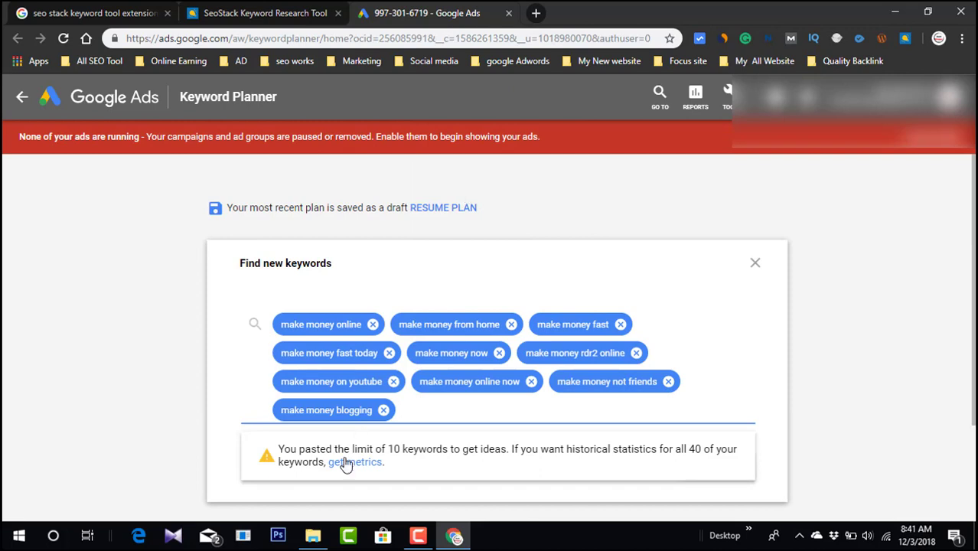
left_click(383, 410)
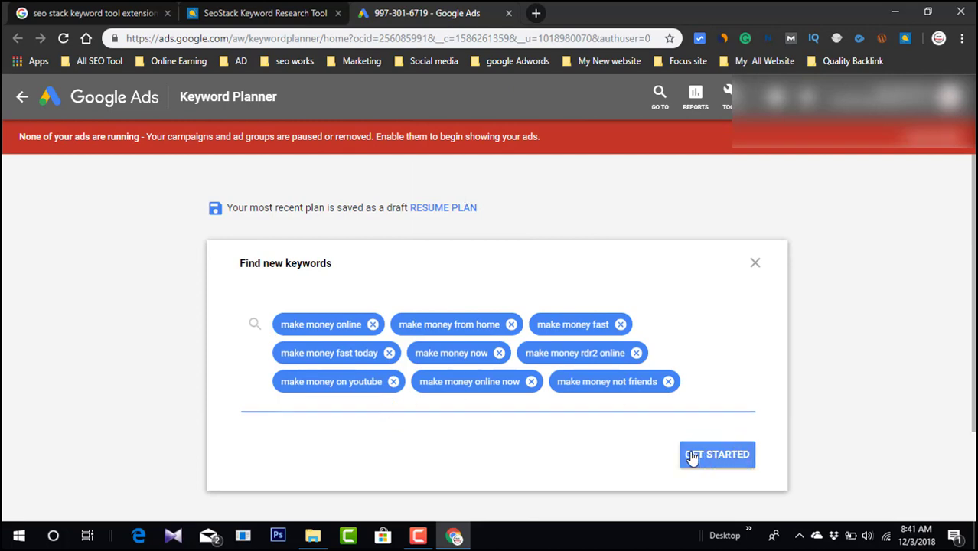
left_click(718, 456)
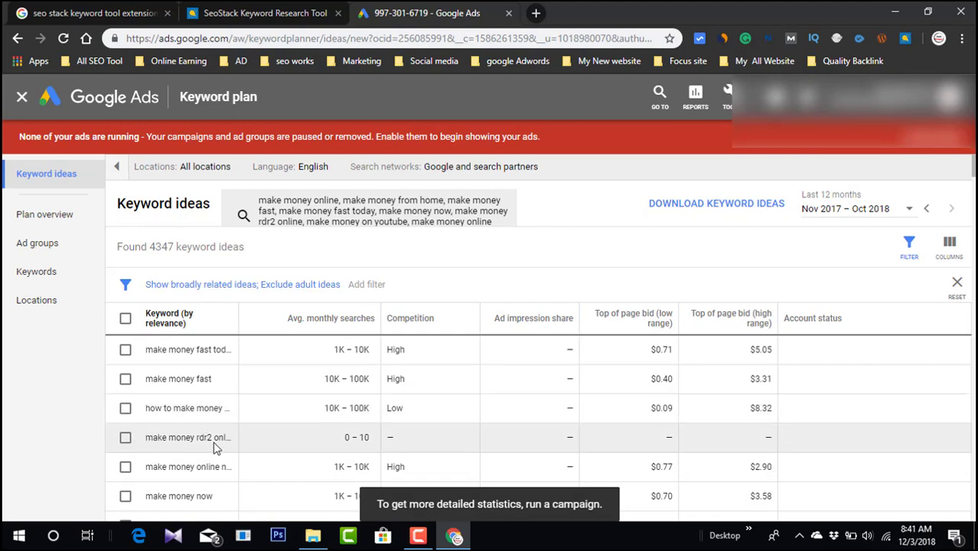
- Examine the keyword ideas with their average monthly searches and competition, focusing on "how to make extra money from home"
scroll(248, 445, "down", 10)
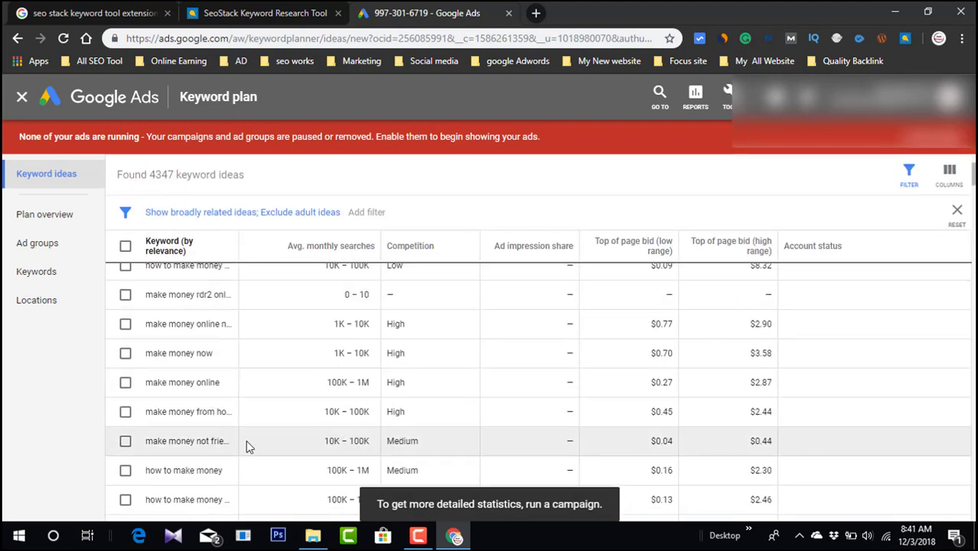
scroll(246, 446, "down", 15)
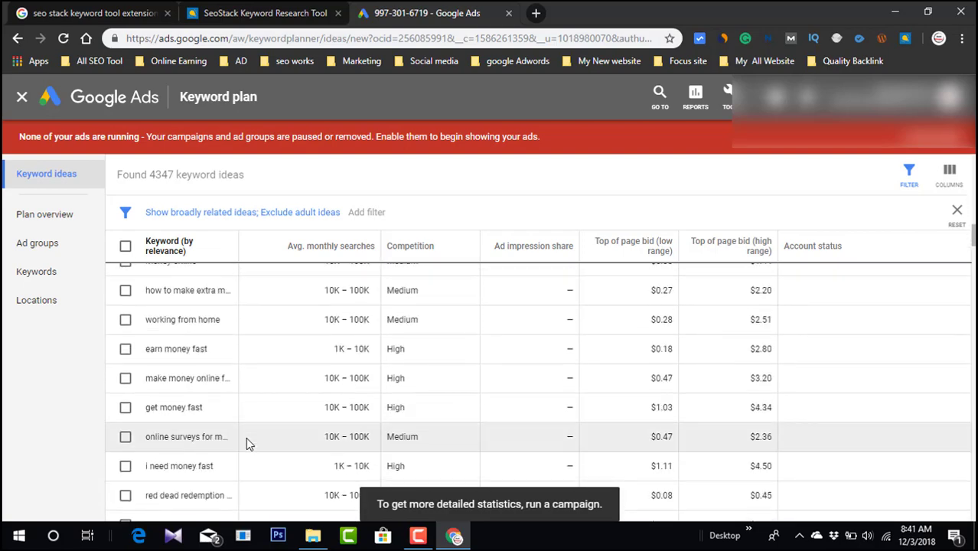
scroll(247, 442, "down", 6)
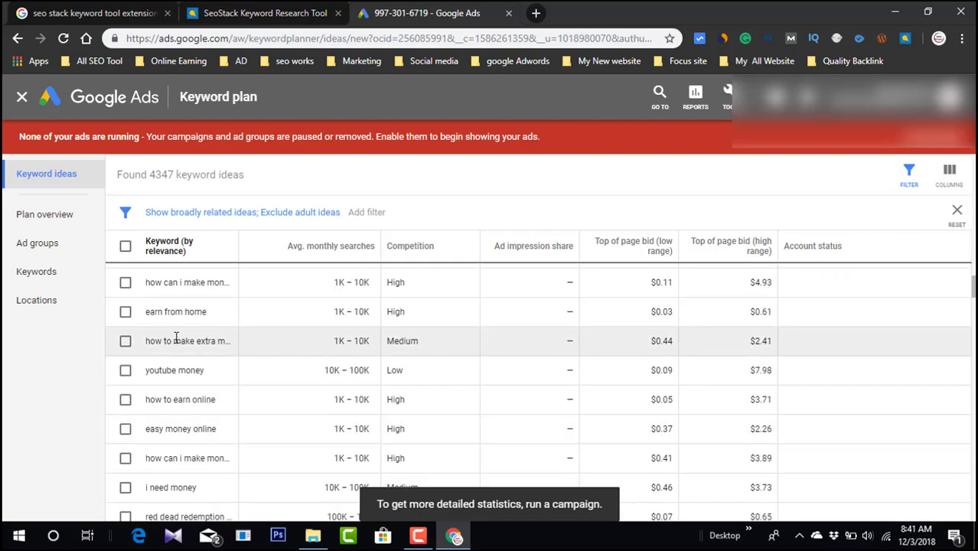
triple_click(177, 341)
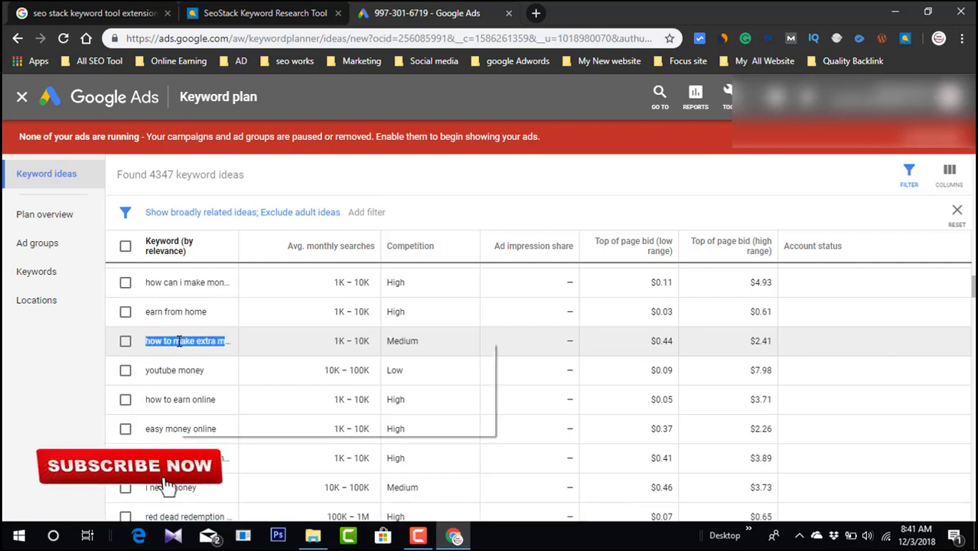
right_click(177, 341)
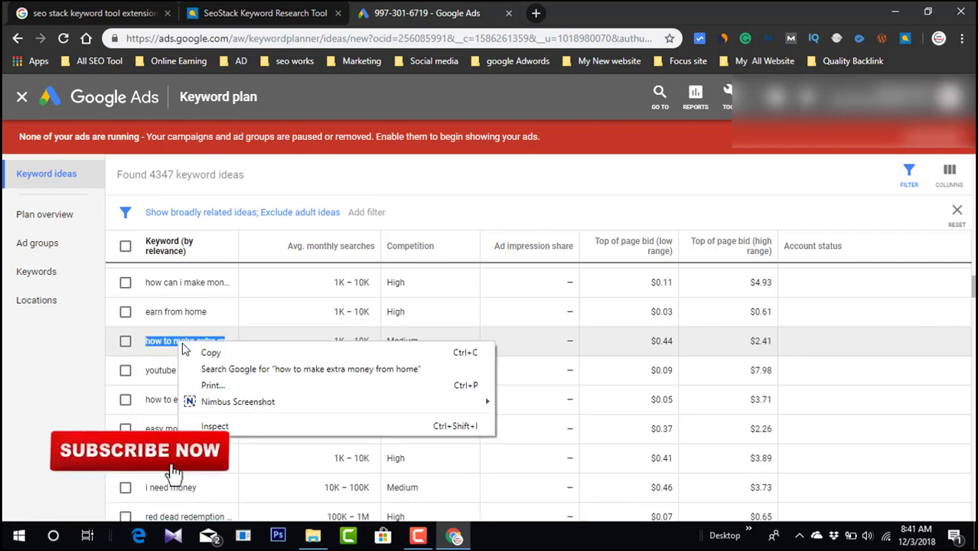
left_click(39, 347)
left_click_drag(325, 346, 374, 342)
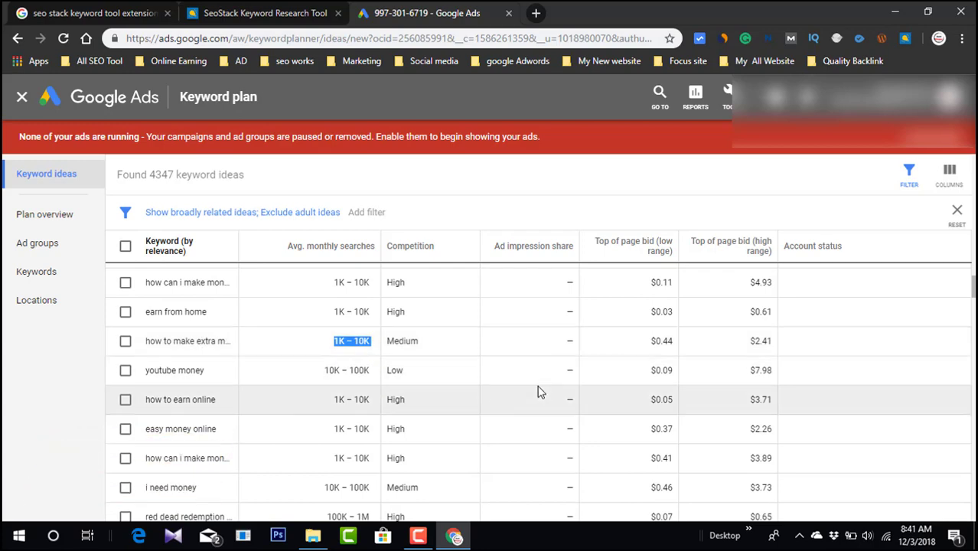
scroll(535, 387, "down", 3)
scroll(538, 383, "up", 3)
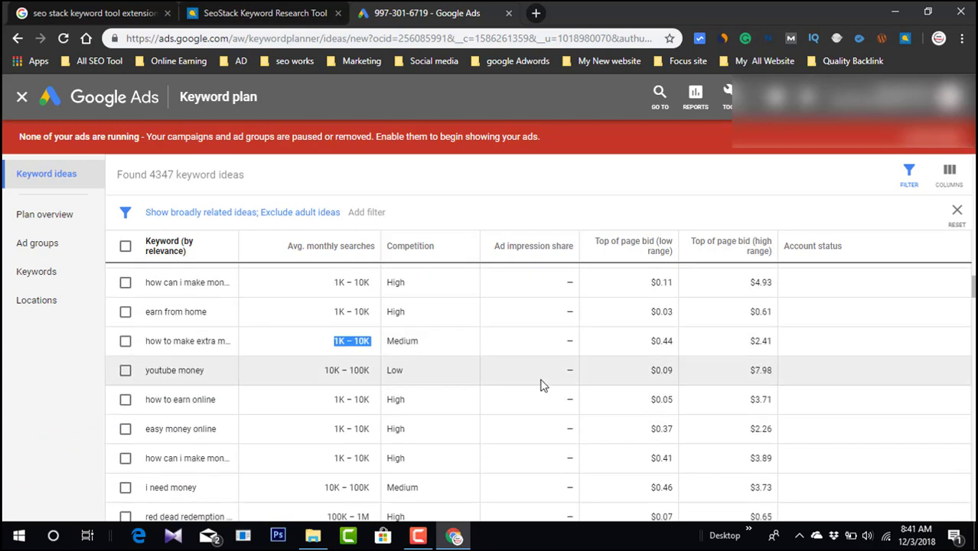
scroll(542, 369, "down", 3)
scroll(544, 369, "up", 4)
scroll(547, 375, "down", 3)
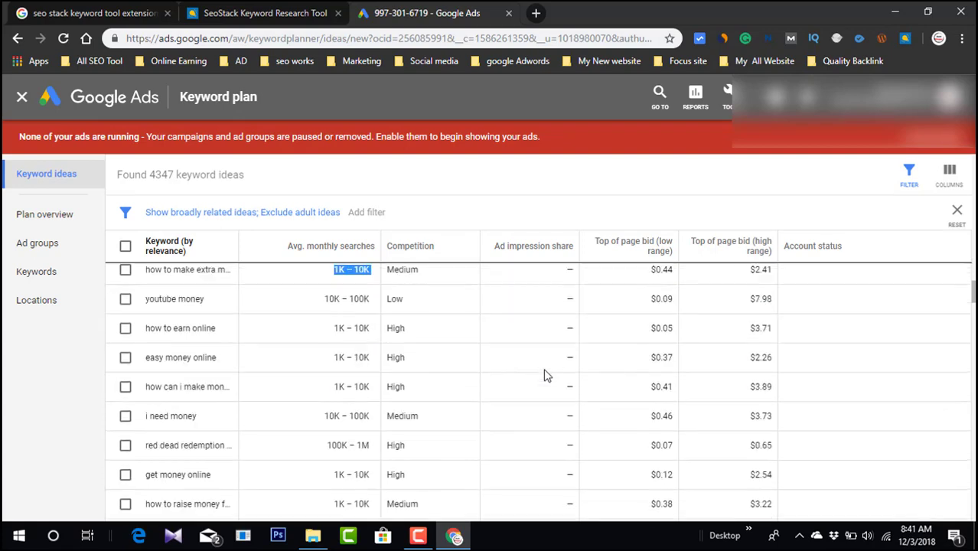
scroll(545, 374, "up", 3)
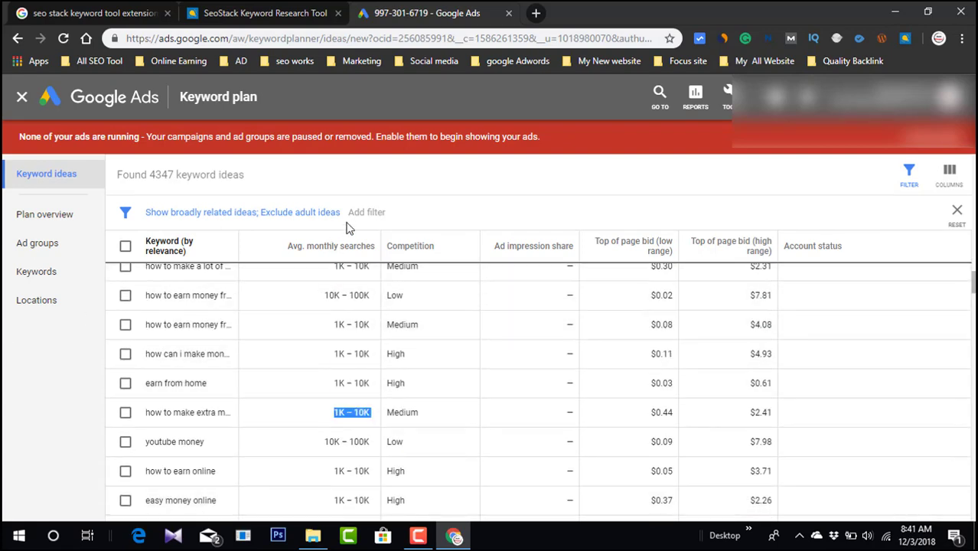
- Open fiverr.com in a new browser tab
left_click(536, 14)
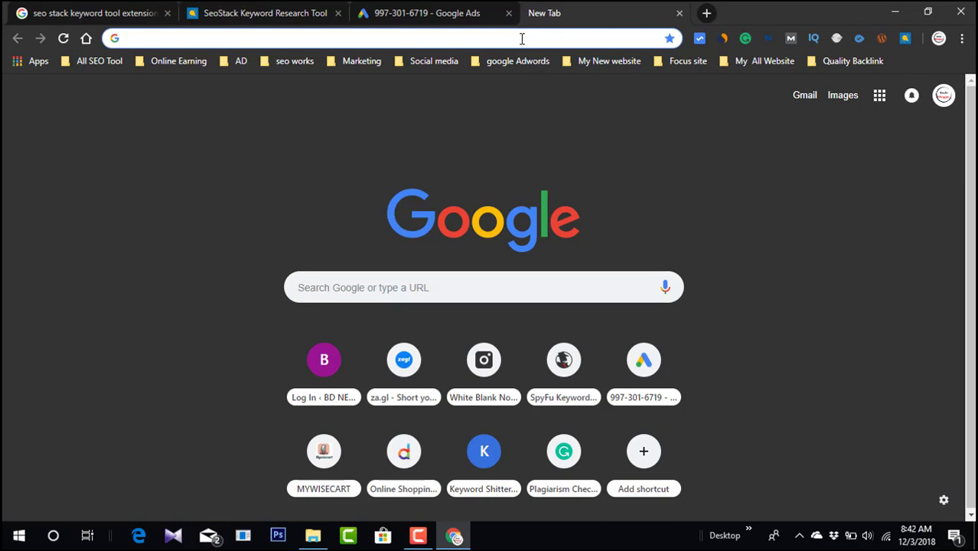
type("f")
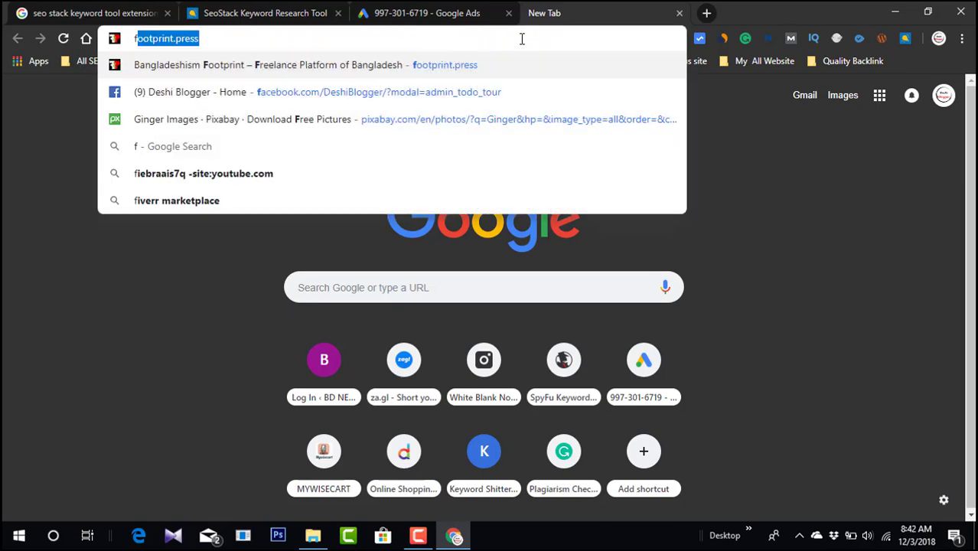
type("i")
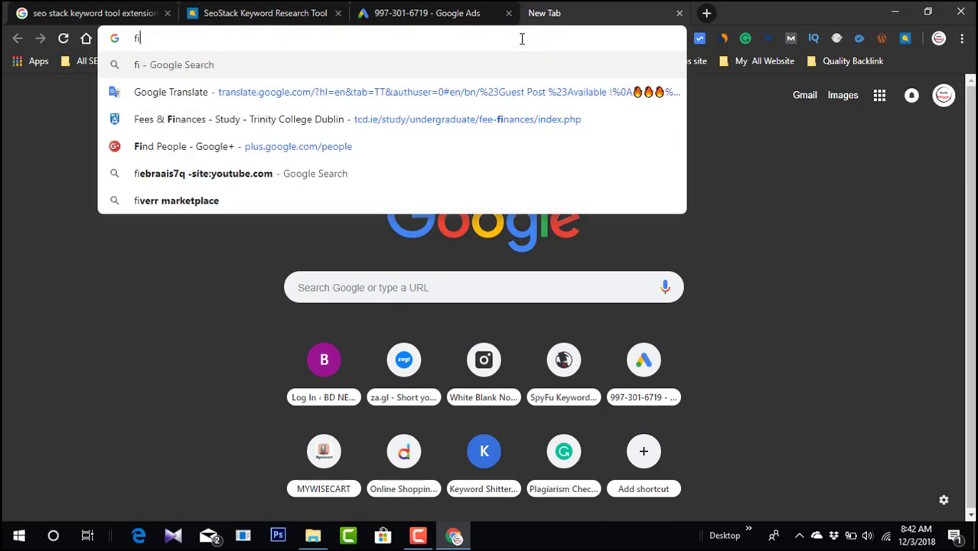
type("v")
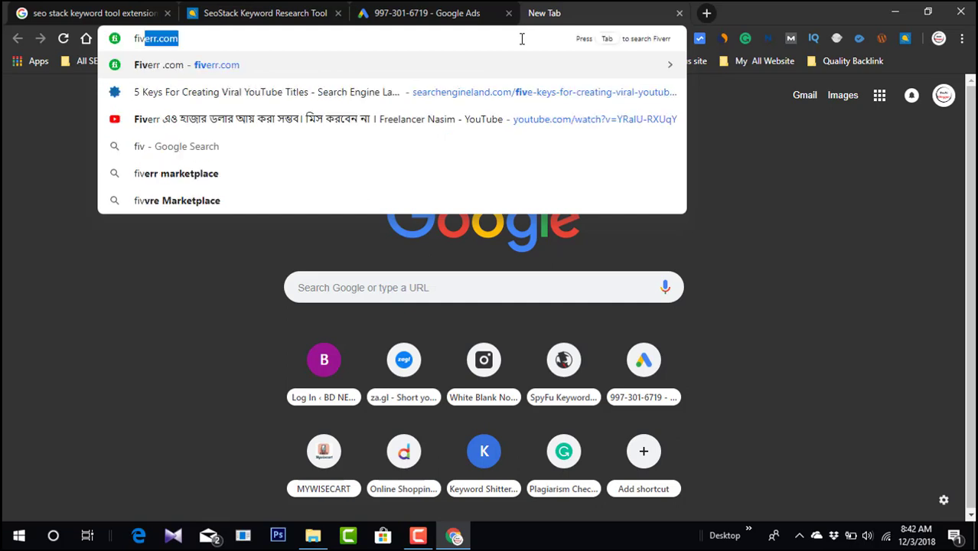
key("Return")
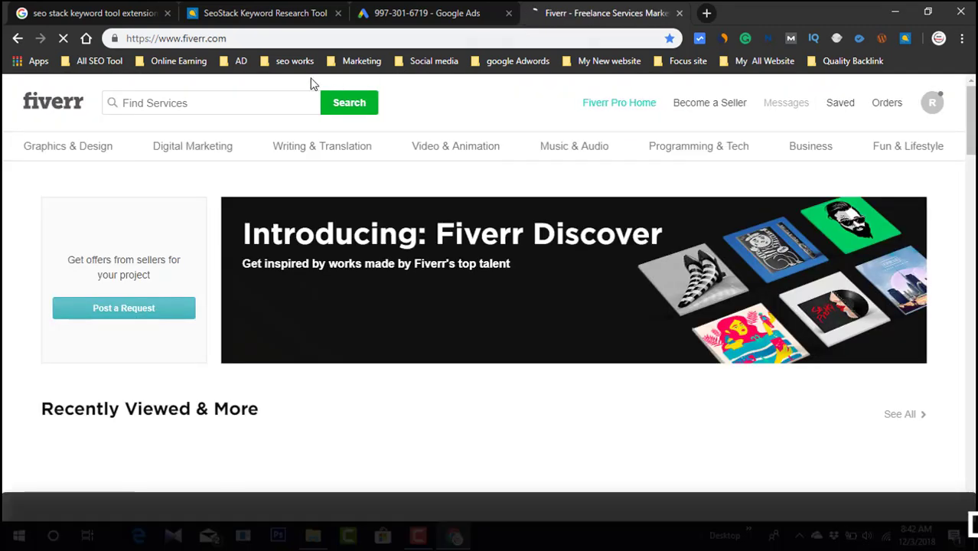
- Search the Fiverr services for "keyword research" using the suggested term
left_click(235, 94)
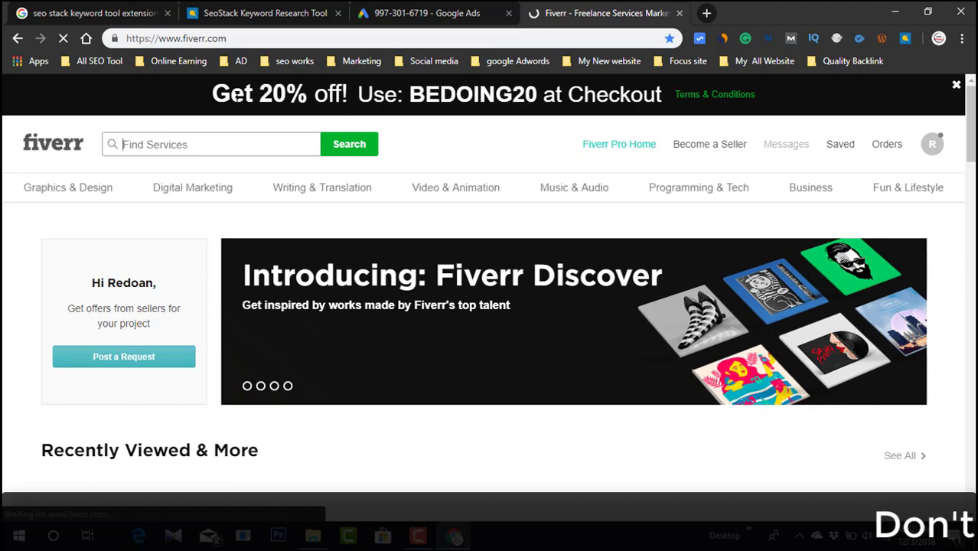
type("keyw")
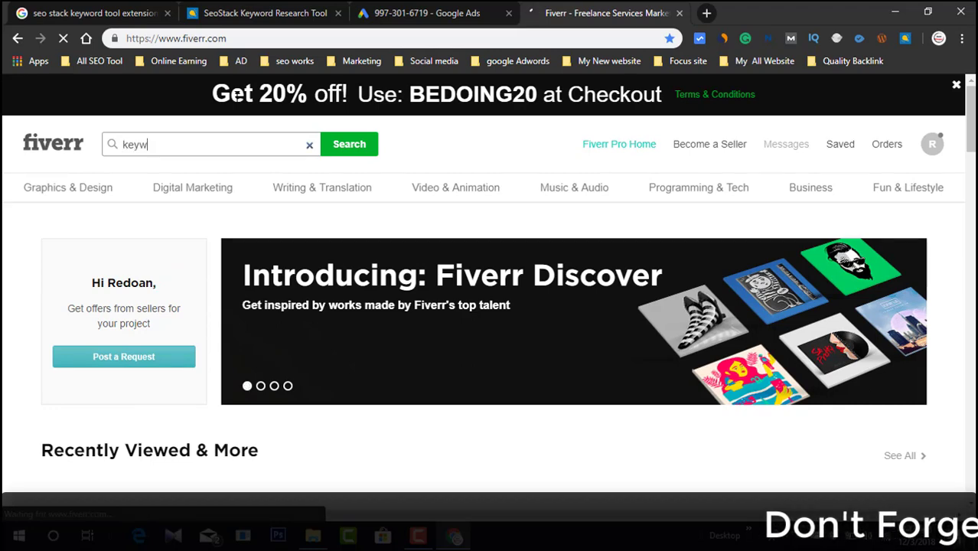
type("ord")
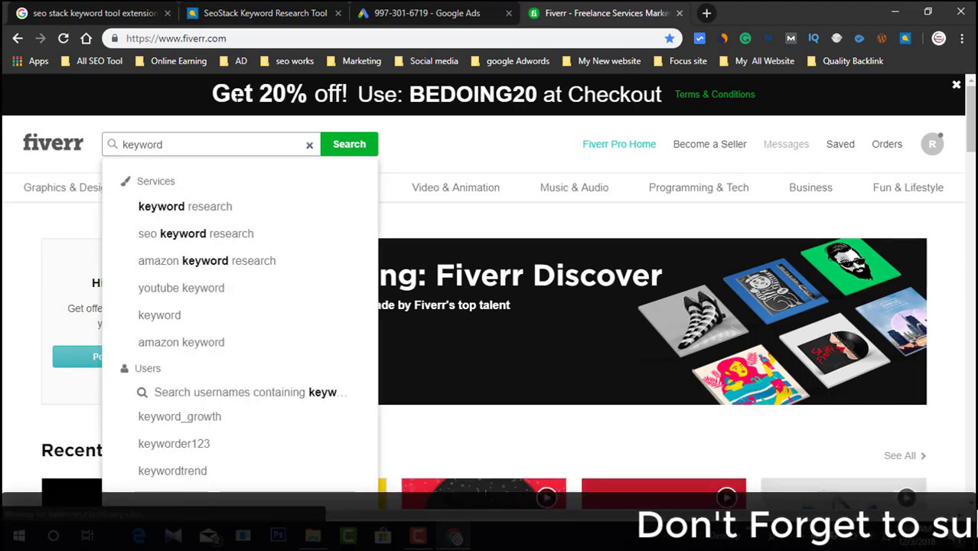
left_click(193, 207)
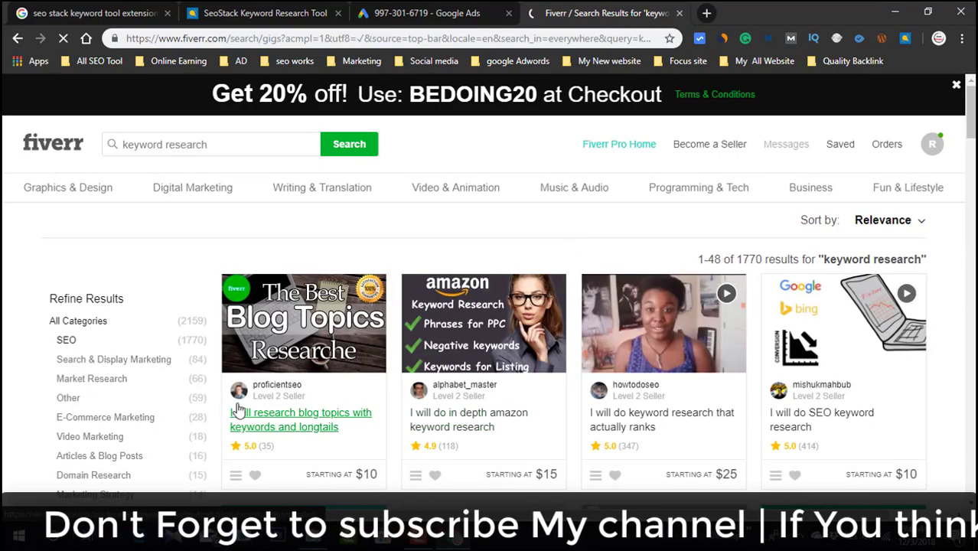
- Look through the keyword research gigs and their prices, and open the one on researching blog topics with keywords and longtails
scroll(636, 394, "down", 4)
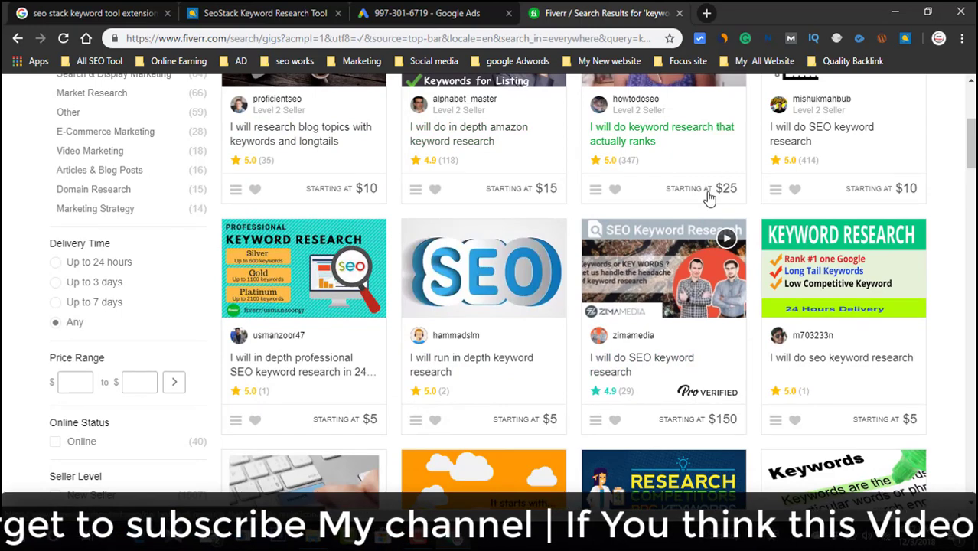
scroll(536, 222, "up", 1)
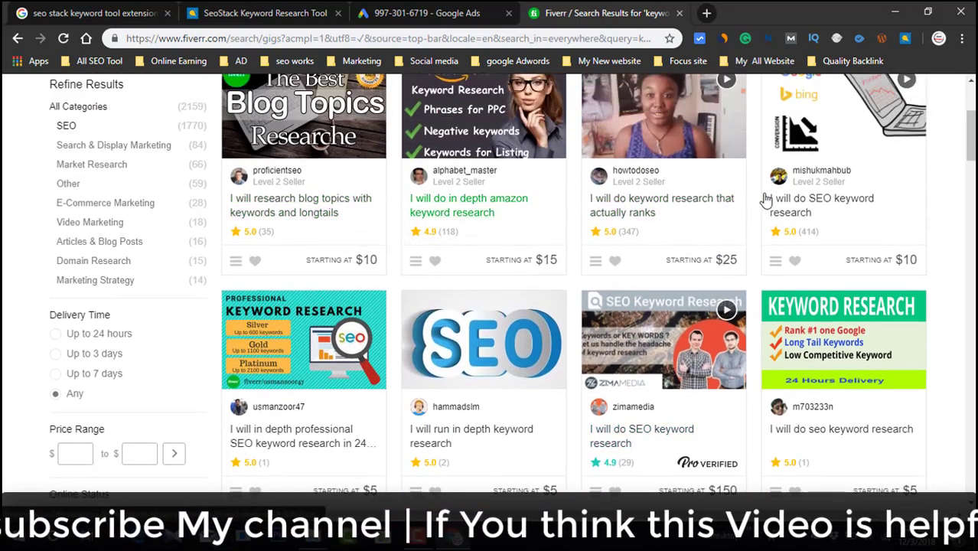
scroll(859, 230, "down", 3)
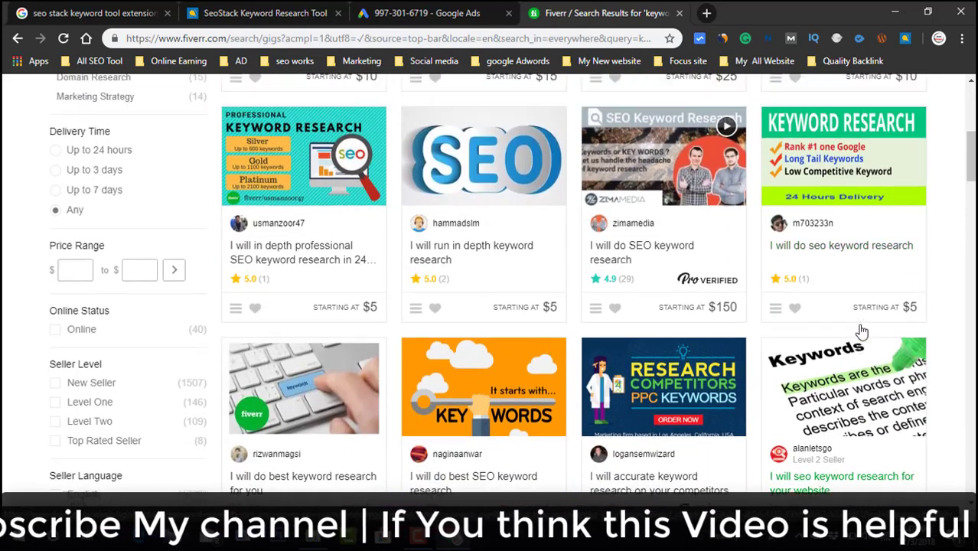
scroll(407, 309, "up", 5)
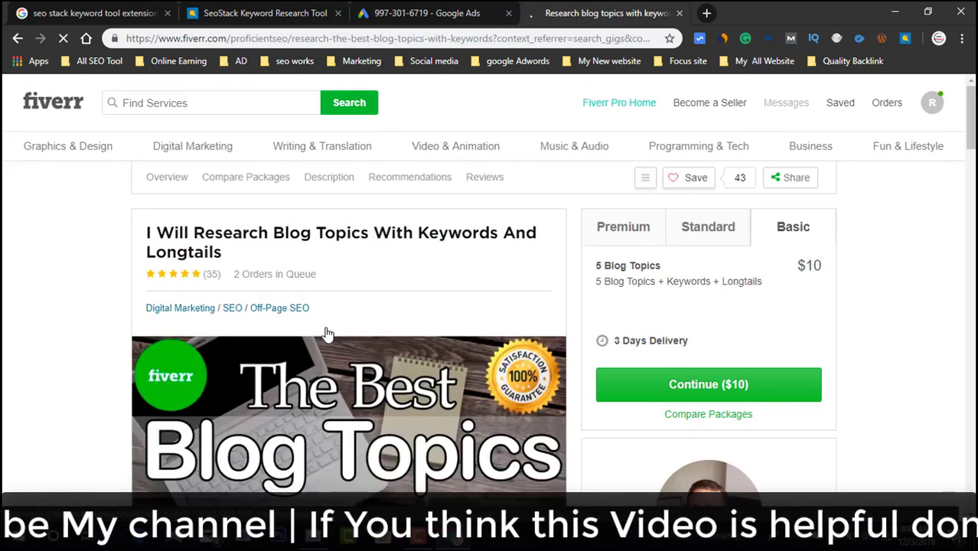
- Examine the blog topics gig's overview, package comparison and service description
scroll(351, 343, "down", 5)
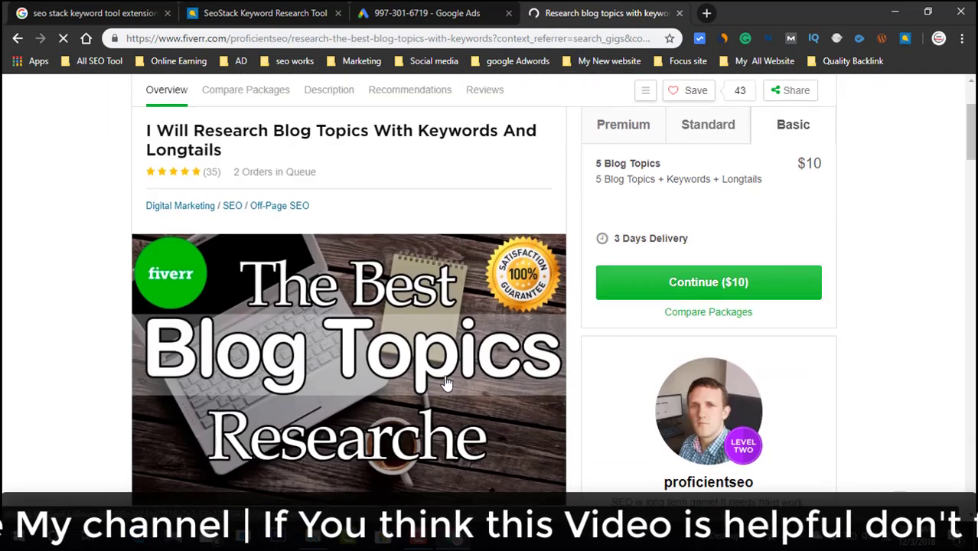
scroll(582, 395, "up", 5)
scroll(581, 395, "down", 8)
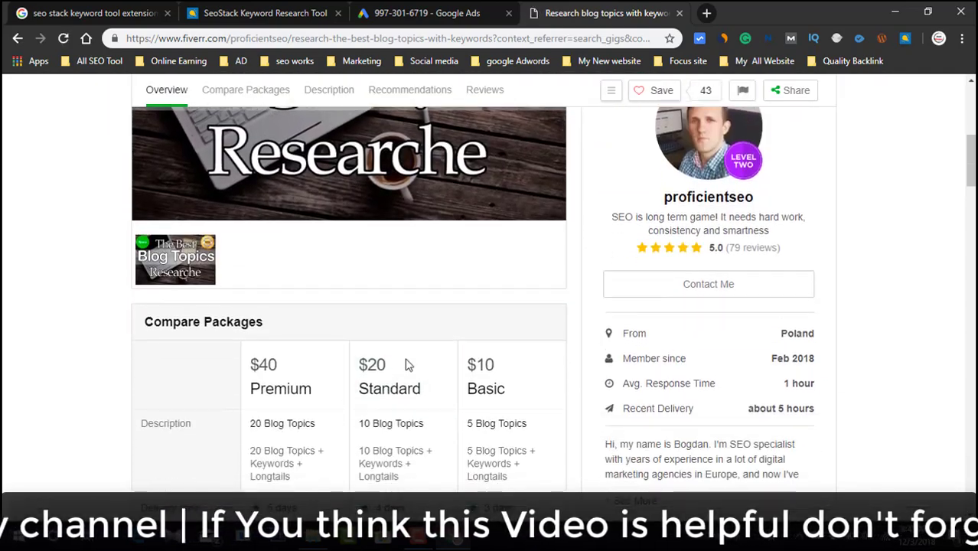
scroll(450, 370, "down", 3)
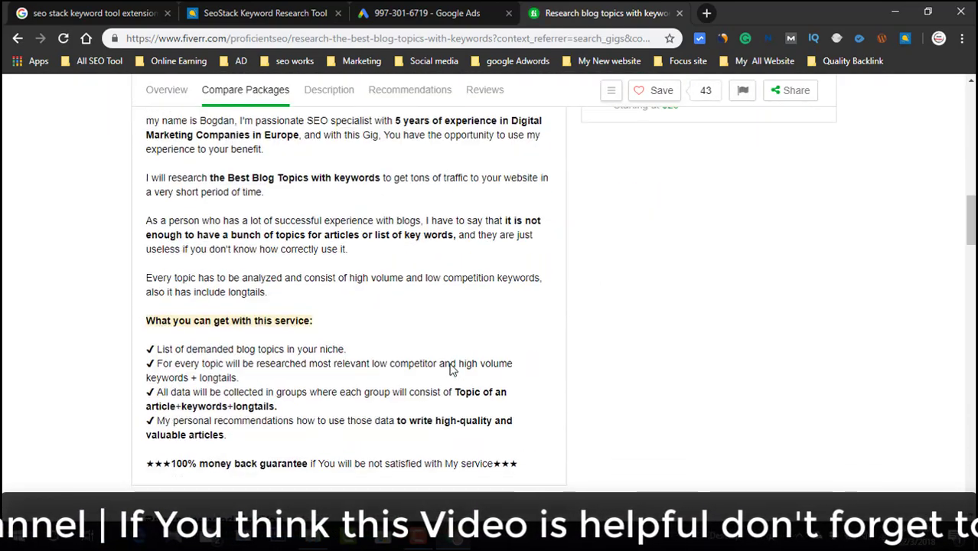
scroll(366, 418, "down", 4)
scroll(368, 415, "up", 7)
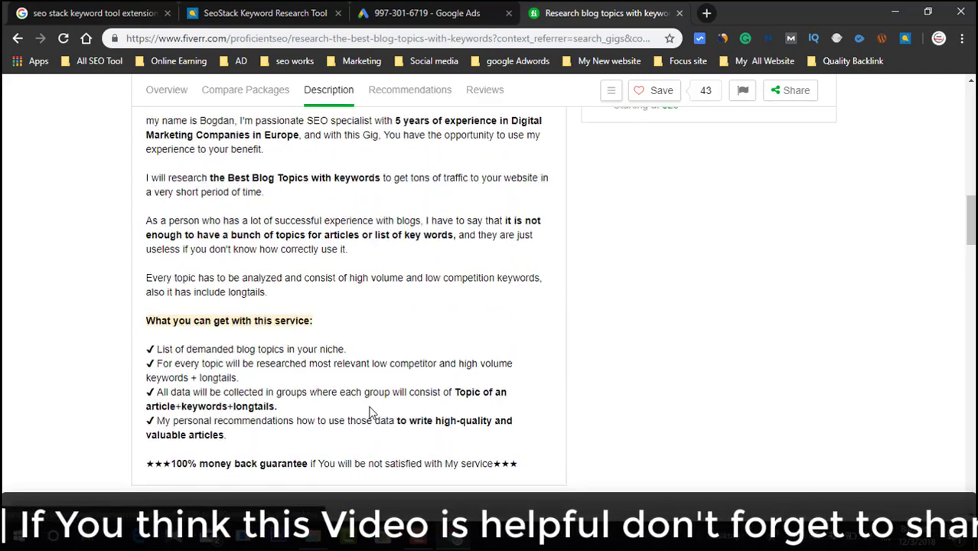
scroll(371, 413, "up", 4)
scroll(371, 411, "down", 4)
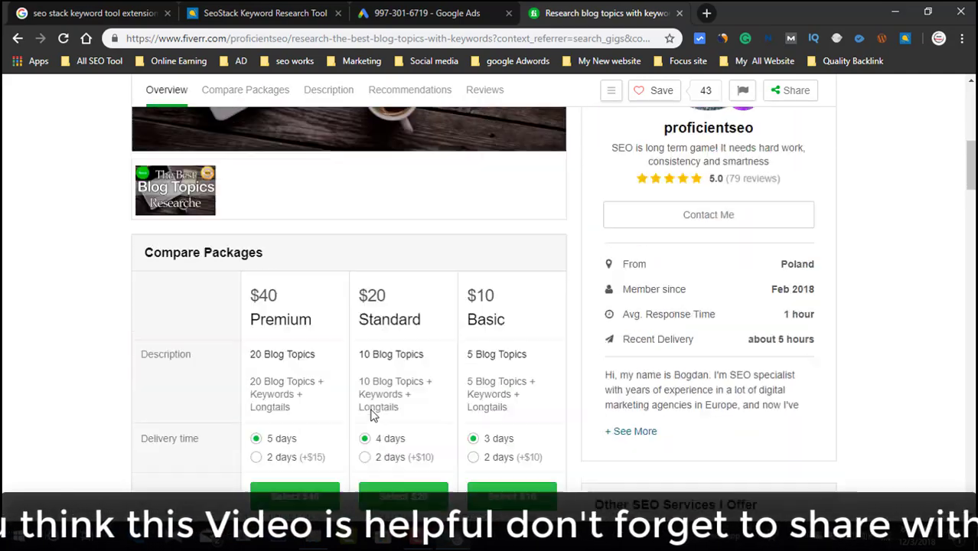
scroll(244, 252, "down", 4)
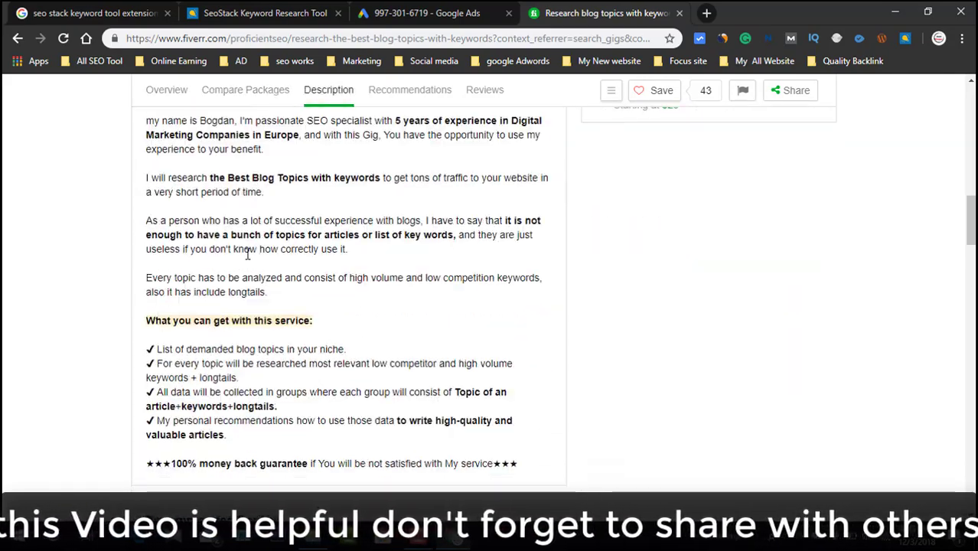
- Look over the blog topics gig's recommended services and reviews summary, and recheck its overview, seller profile and package prices
scroll(329, 313, "down", 4)
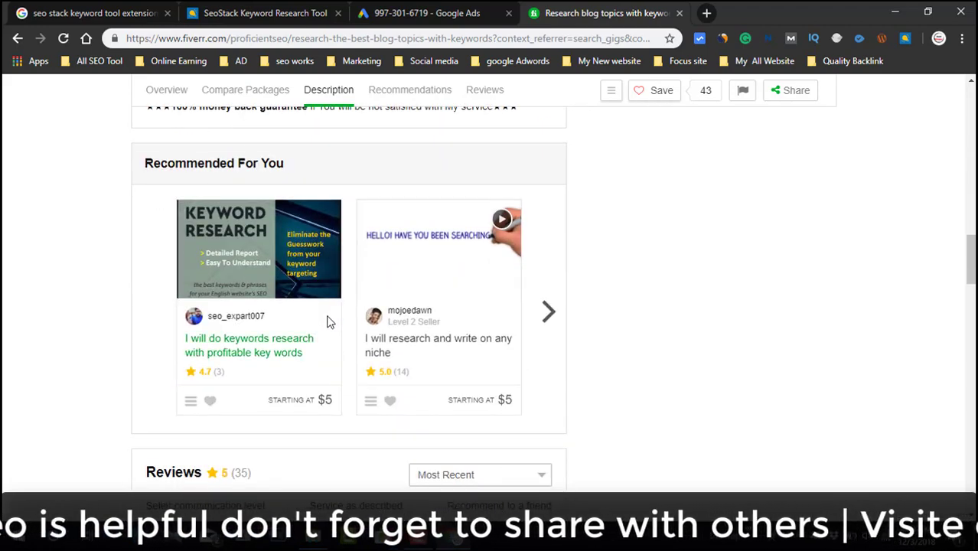
scroll(325, 317, "down", 4)
scroll(322, 321, "up", 8)
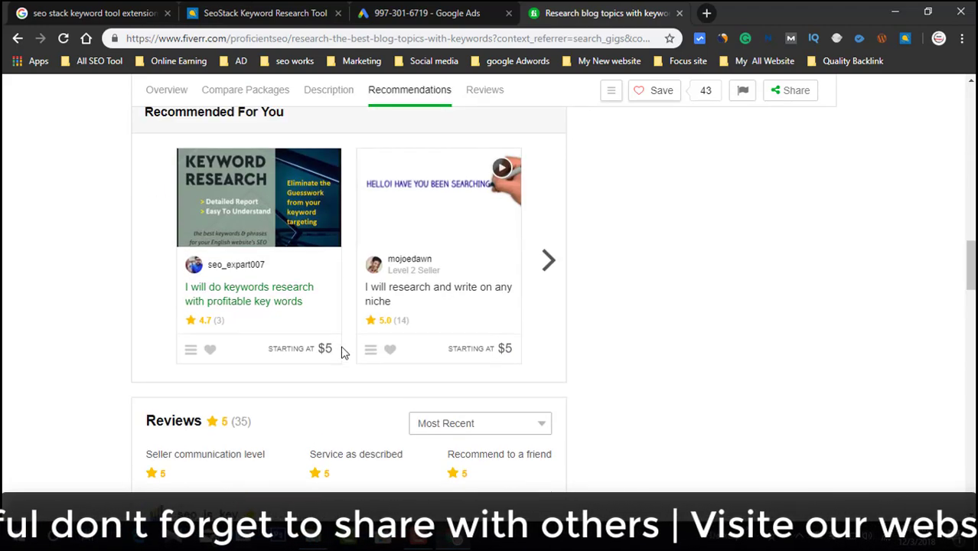
scroll(342, 352, "up", 12)
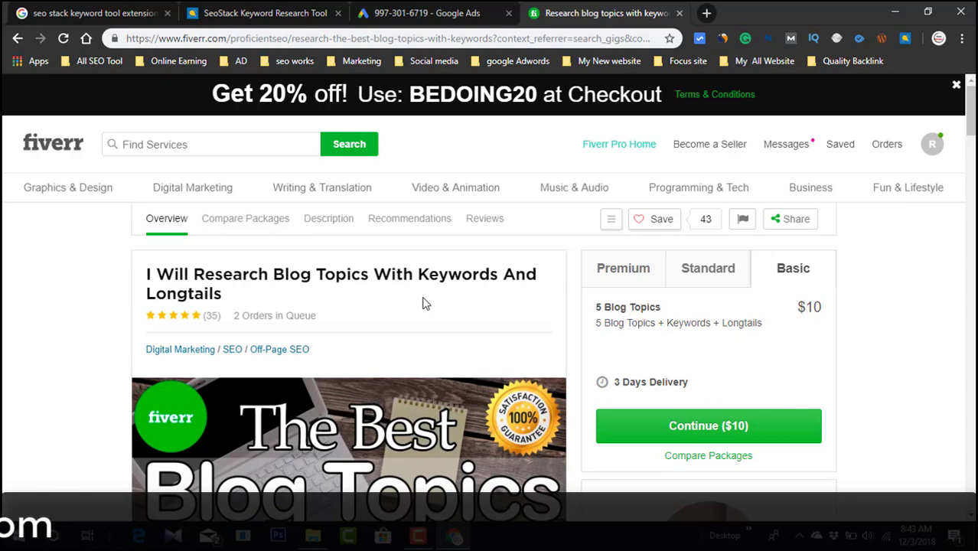
scroll(735, 322, "down", 8)
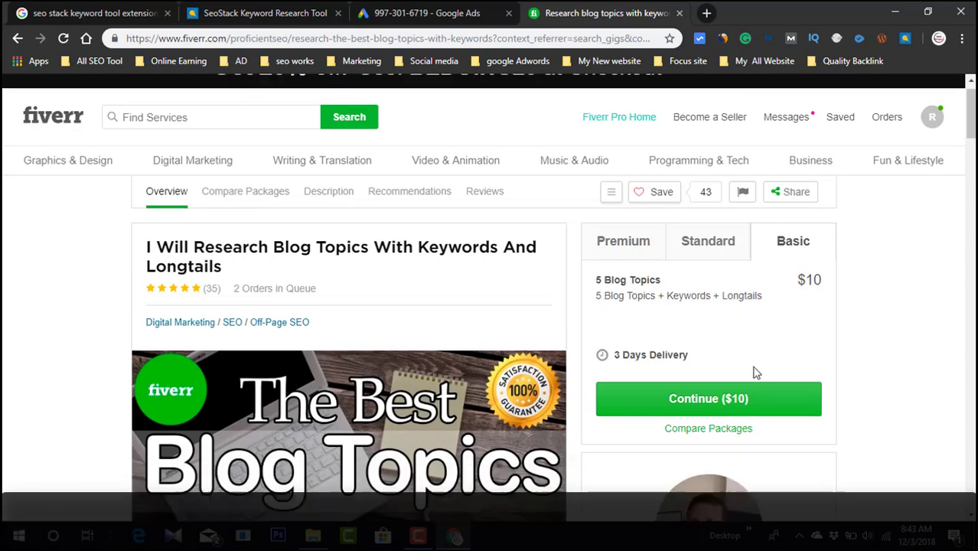
scroll(393, 395, "up", 8)
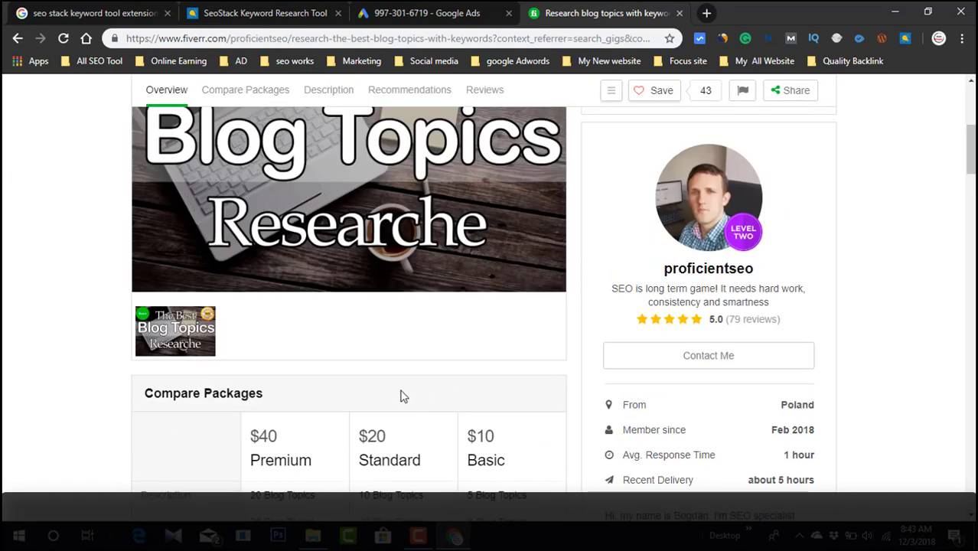
scroll(402, 398, "up", 1)
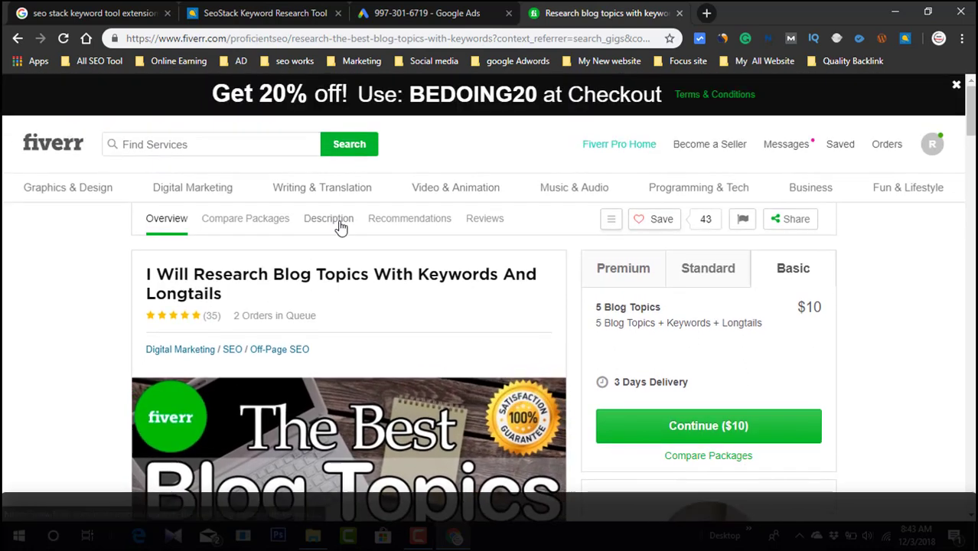